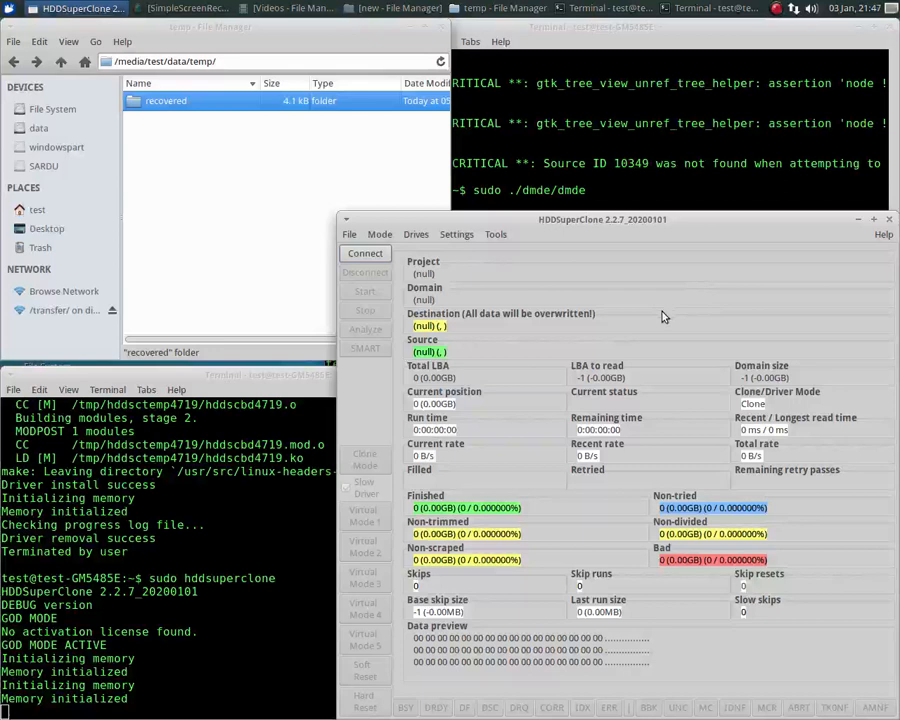
- Create a new project file named progress.log in the temp folder
{"action": "left_click", "coordinate": [349, 236]}
{"action": "left_click", "coordinate": [362, 323]}
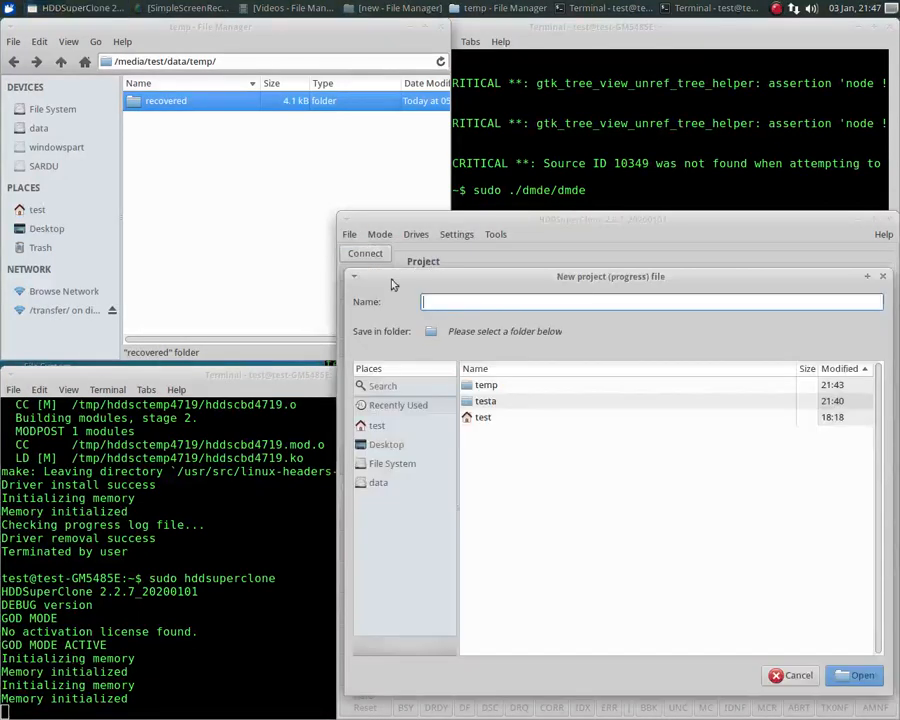
{"action": "double_click", "coordinate": [490, 386]}
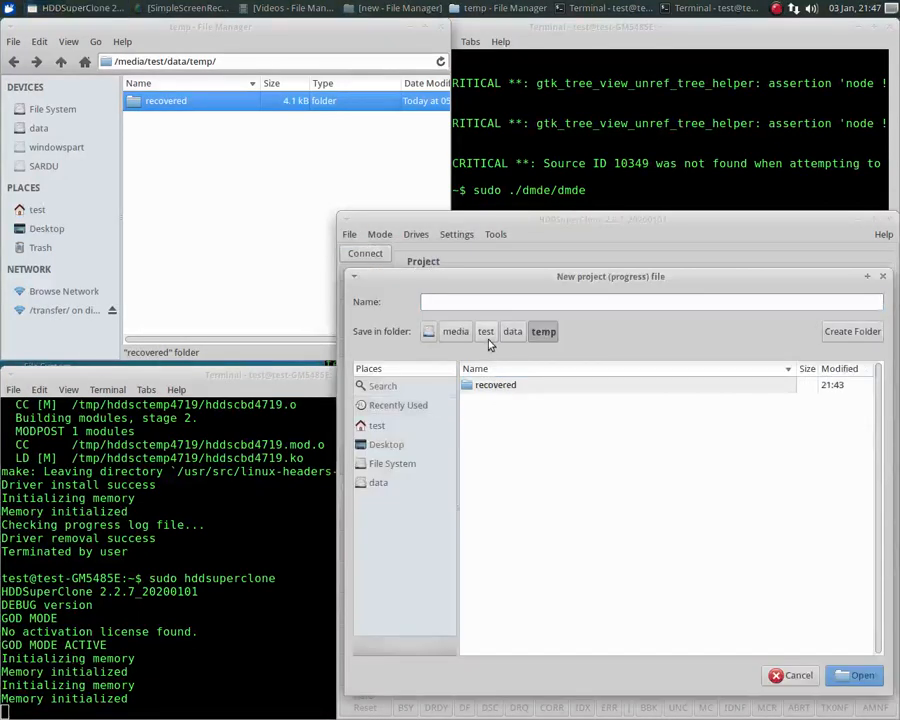
{"action": "left_click", "coordinate": [494, 300]}
{"action": "type", "text": "pr"}
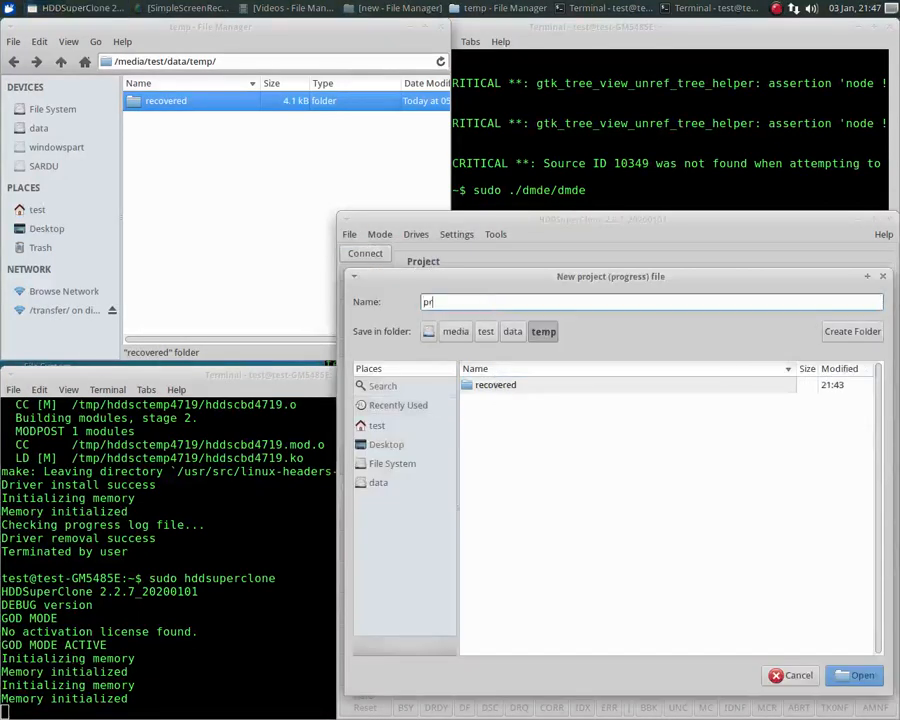
{"action": "type", "text": "ogress.log"}
{"action": "left_click", "coordinate": [857, 677]}
- Set the mode to Direct AHCI and choose the ata10 WDC WD1600BEVT-22ZCT0 drive as the source
{"action": "left_click", "coordinate": [380, 234]}
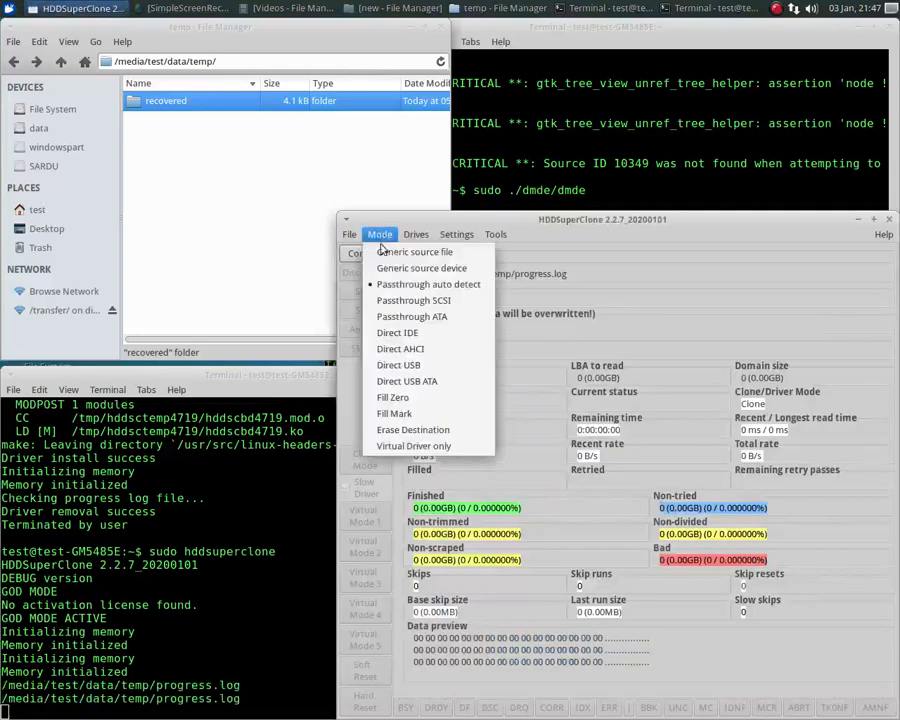
{"action": "left_click", "coordinate": [403, 352]}
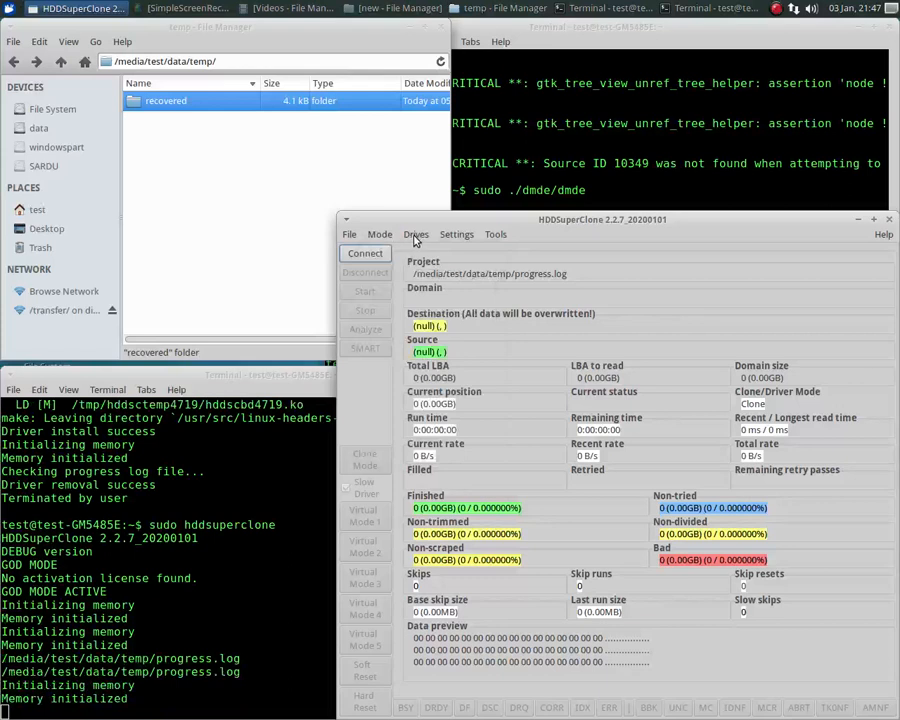
{"action": "left_click", "coordinate": [416, 237]}
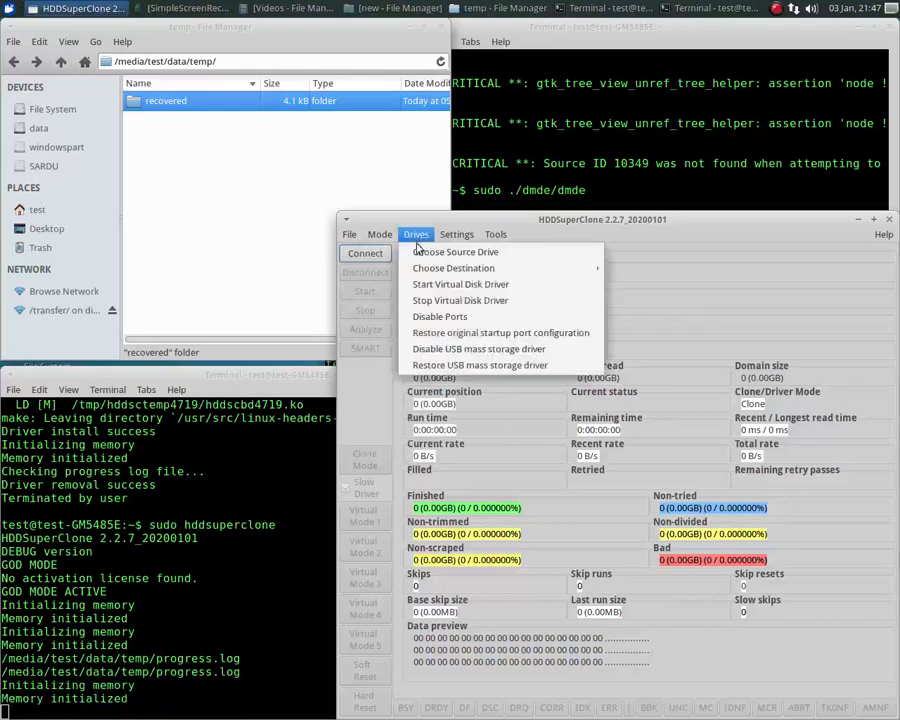
{"action": "left_click", "coordinate": [422, 256]}
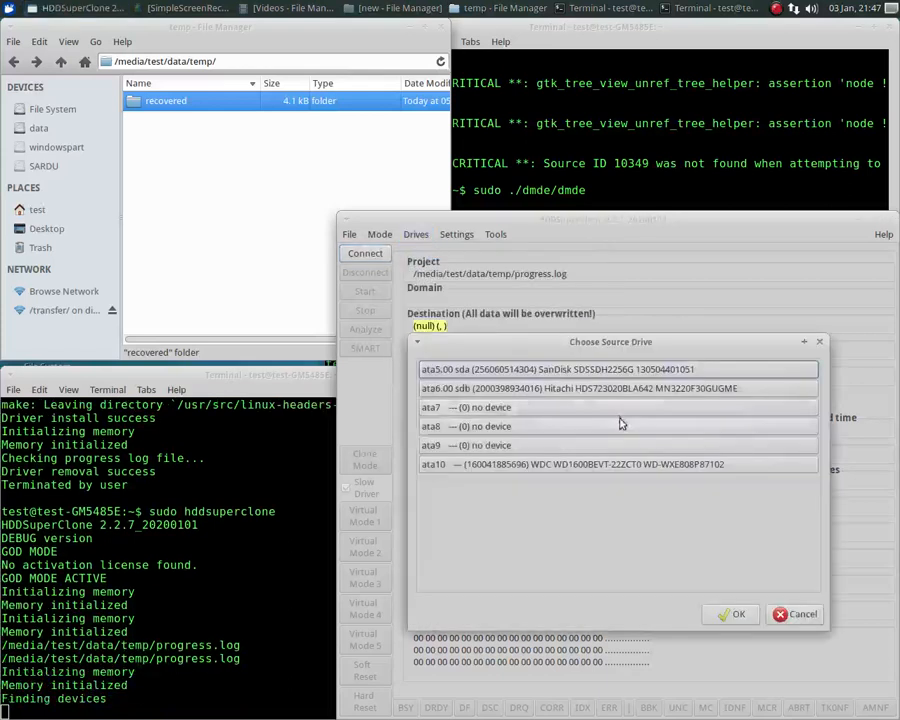
{"action": "left_click", "coordinate": [594, 467]}
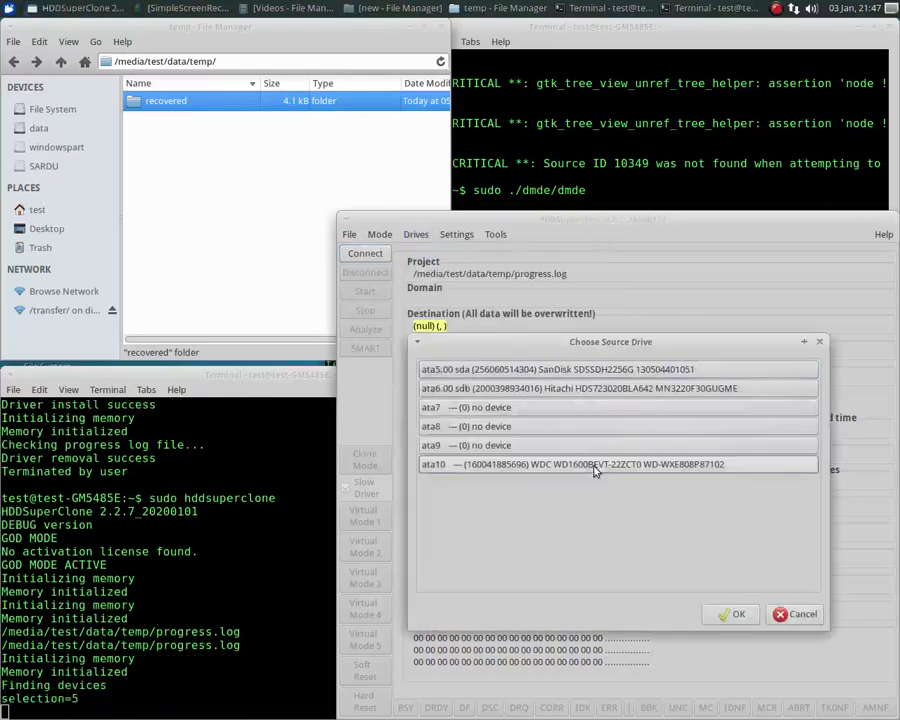
{"action": "left_click", "coordinate": [733, 617]}
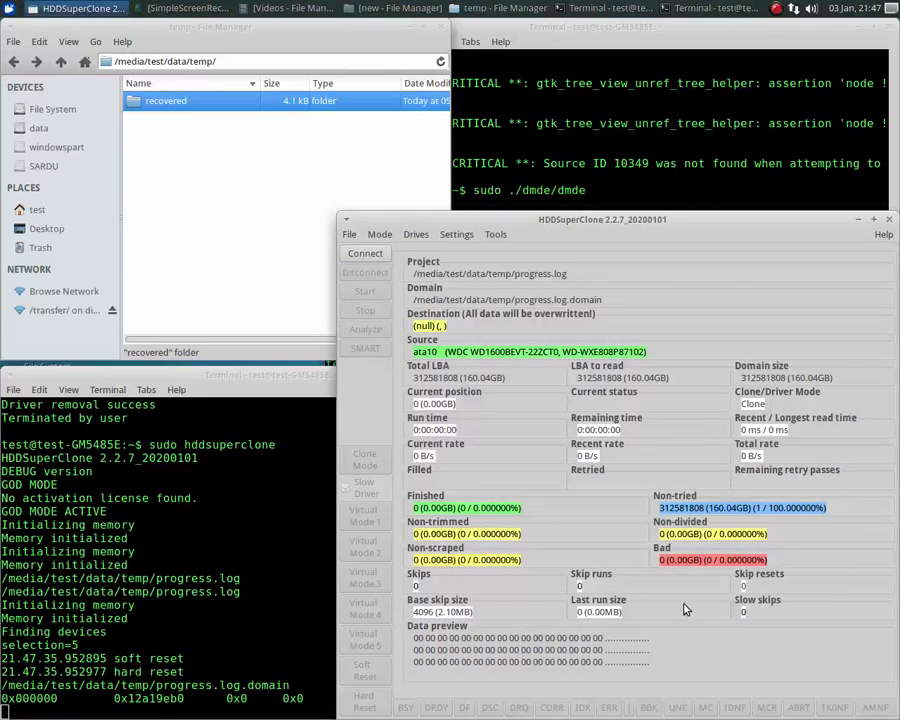
- Set the destination to an image file named image.dd in the temp folder
{"action": "left_click", "coordinate": [412, 236]}
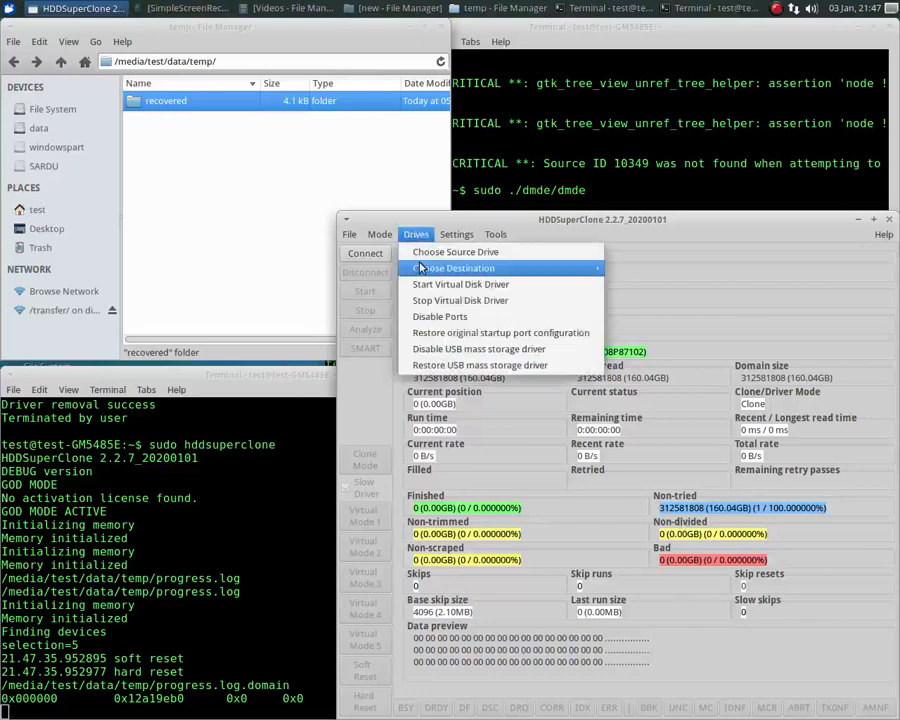
{"action": "mouse_move", "coordinate": [542, 268]}
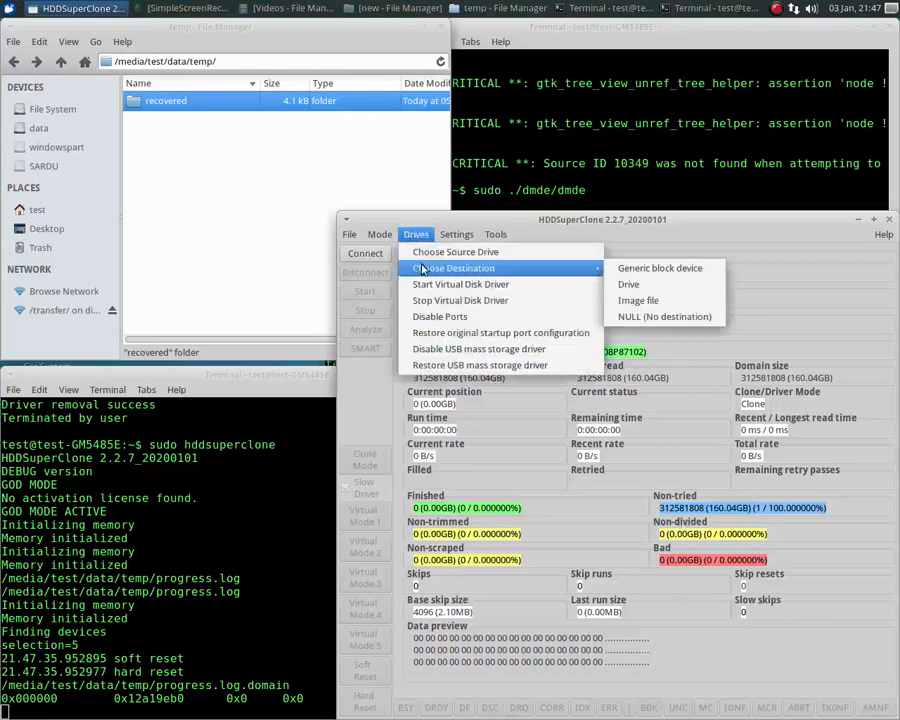
{"action": "left_click", "coordinate": [634, 302]}
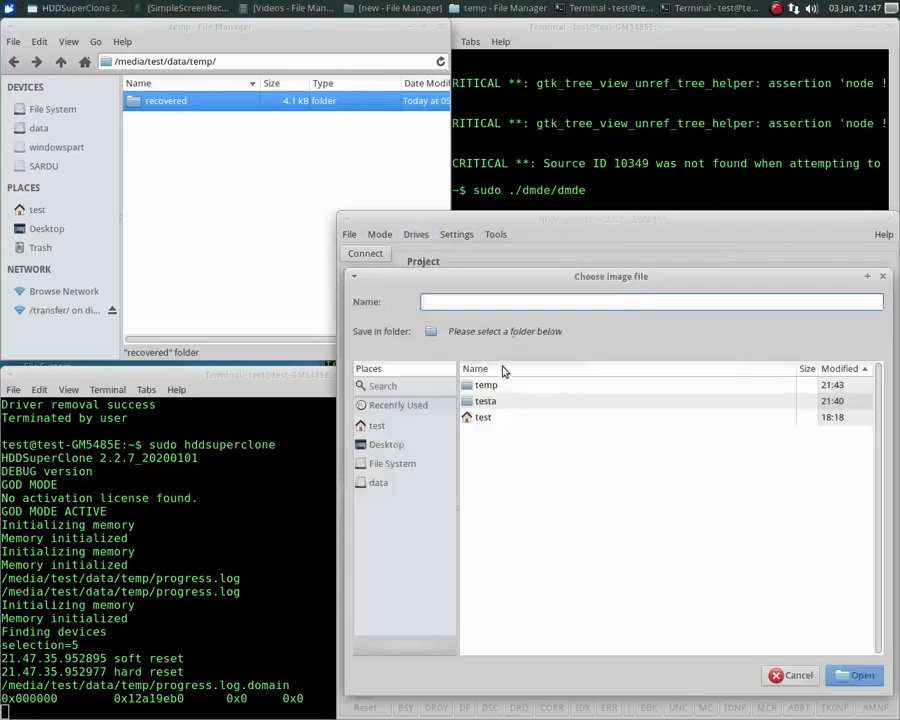
{"action": "double_click", "coordinate": [492, 391]}
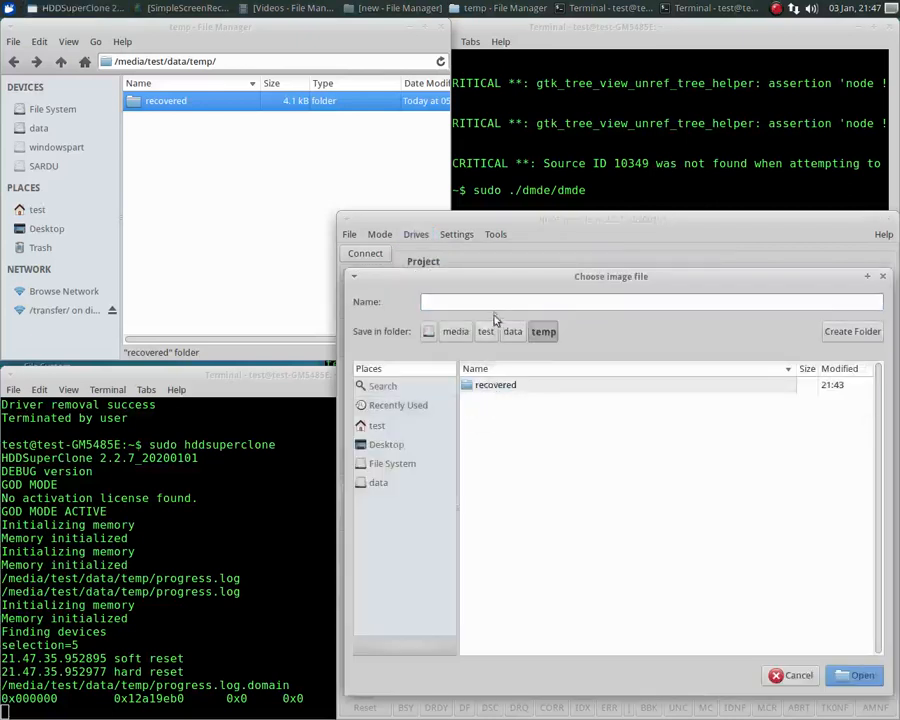
{"action": "left_click", "coordinate": [550, 303]}
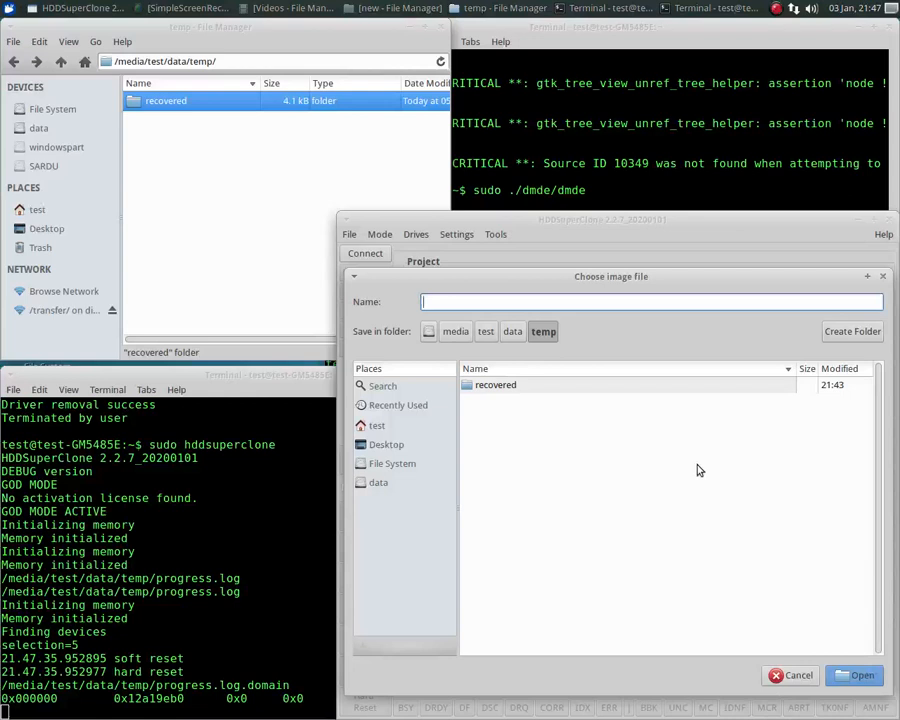
{"action": "type", "text": "image.dd"}
{"action": "left_click", "coordinate": [862, 675]}
- Start the virtual disk driver and dismiss the installation message
{"action": "left_click", "coordinate": [416, 234]}
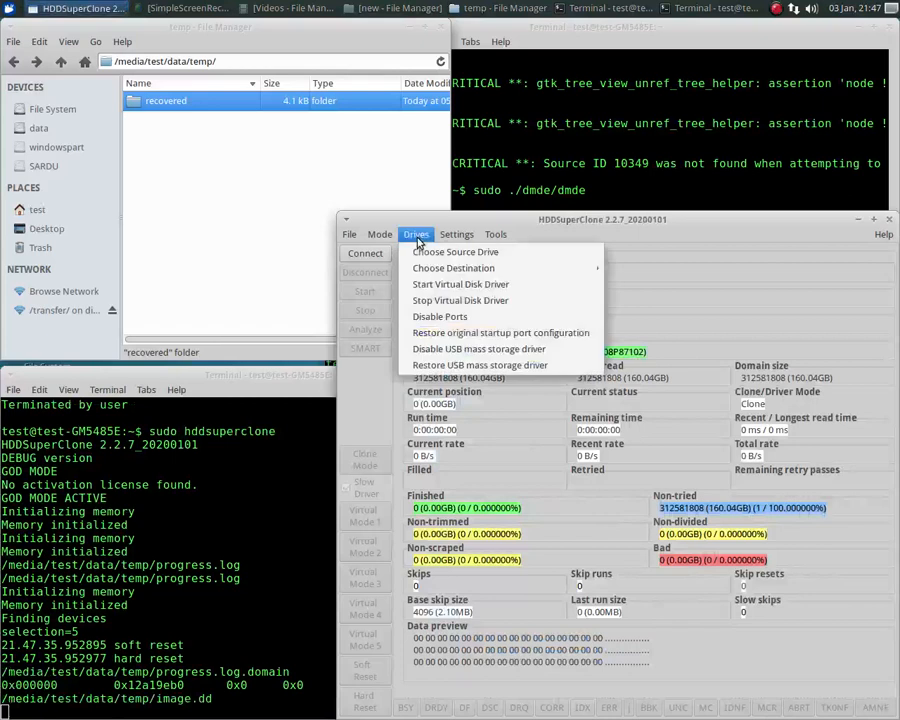
{"action": "left_click", "coordinate": [433, 286]}
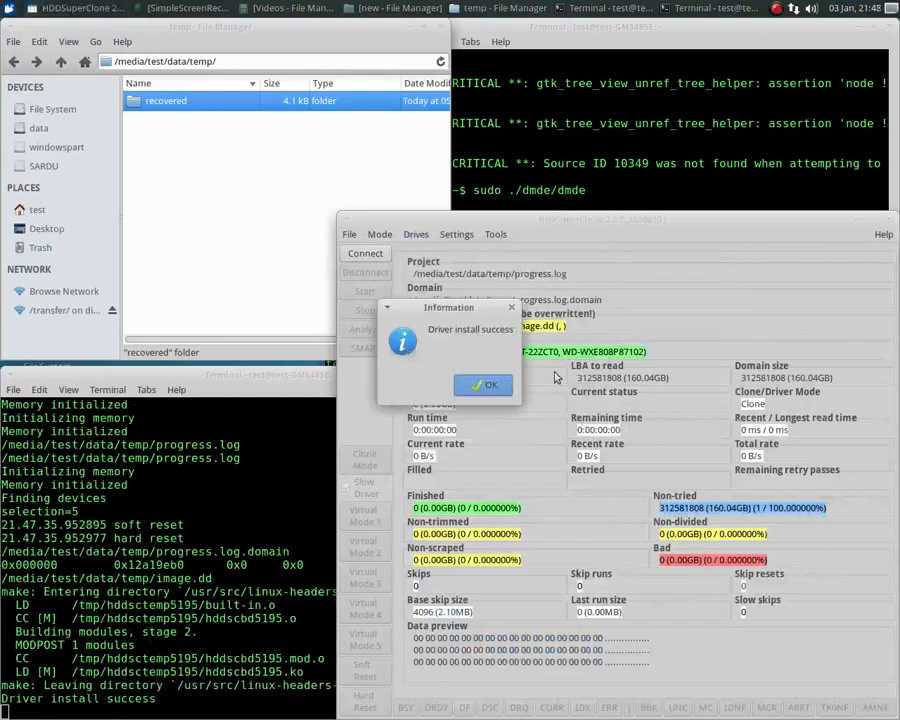
{"action": "left_click", "coordinate": [488, 385]}
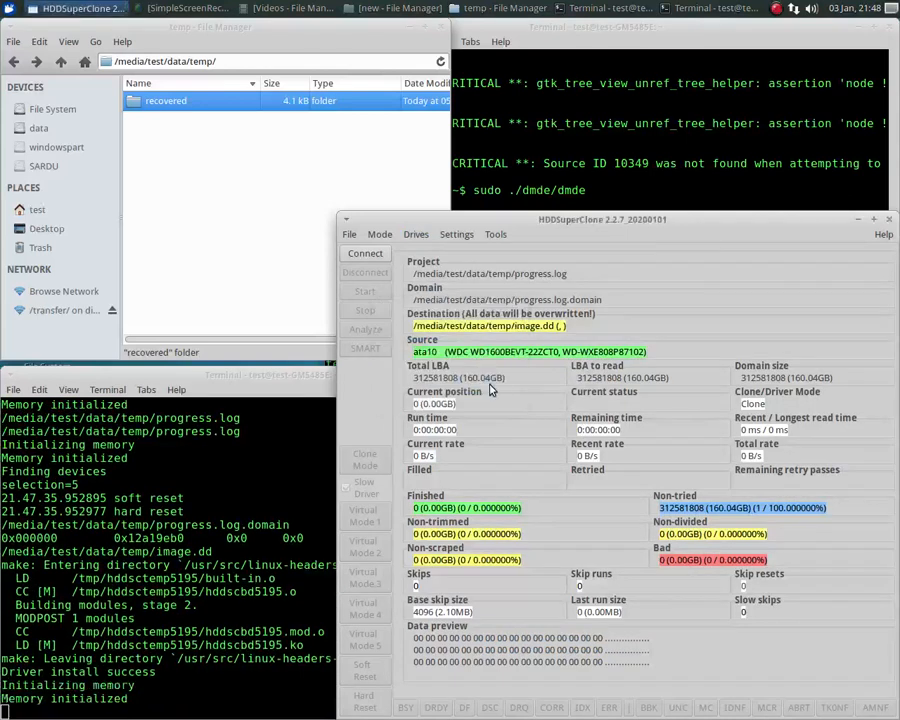
- Connect the source drive and select Virtual Mode 1 with the Slow Driver option turned off
{"action": "left_click", "coordinate": [368, 255]}
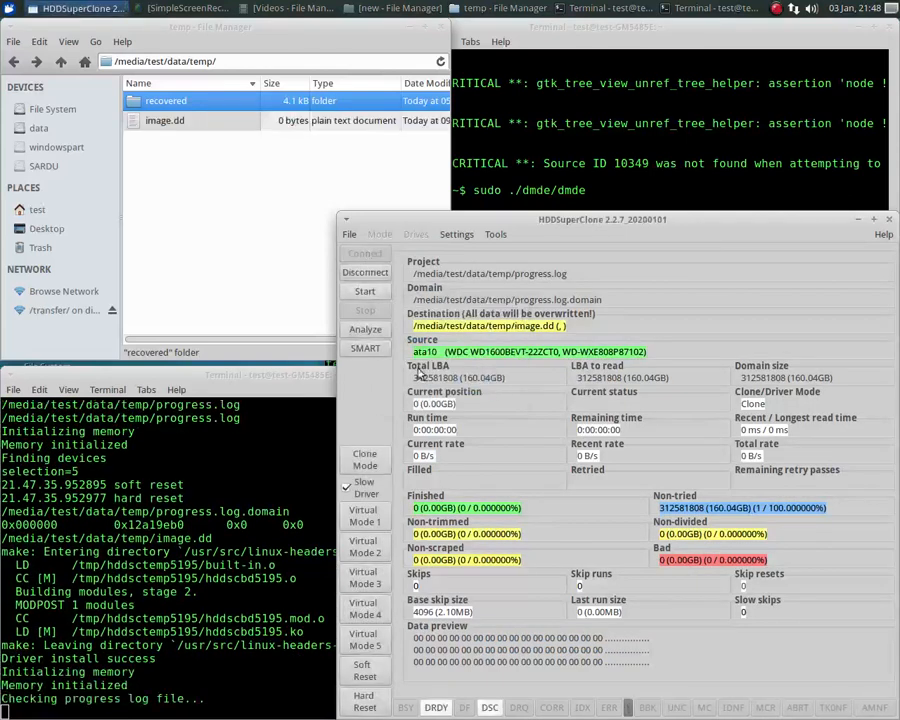
{"action": "left_click", "coordinate": [372, 518]}
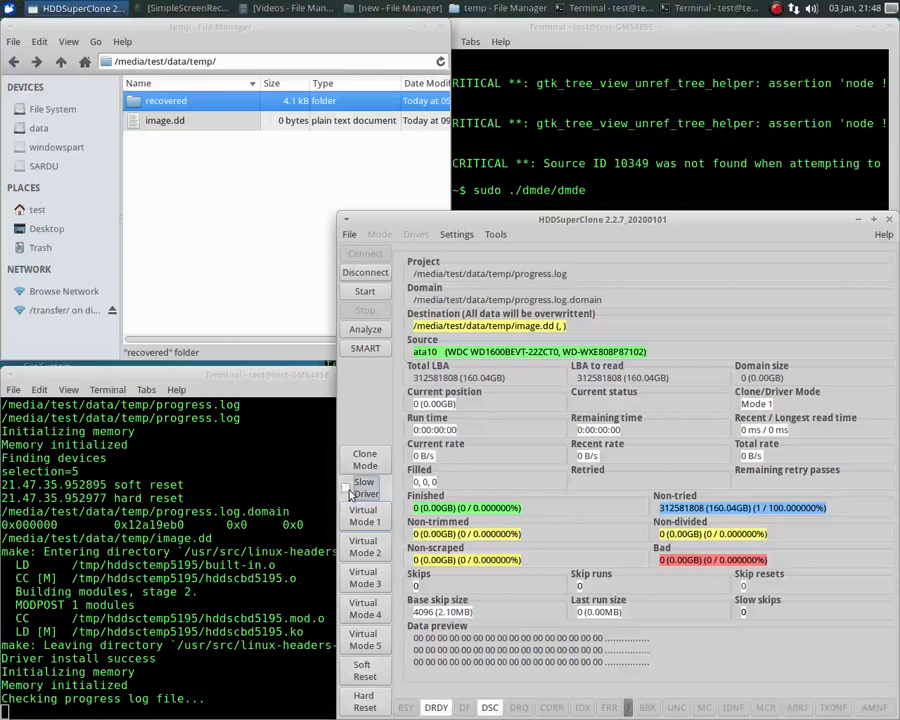
- Launch DMDE from the terminal with sudo ./dmde/dmde, cancel its disk selection and move its window clear of HDDSuperClone
{"action": "left_click", "coordinate": [638, 127]}
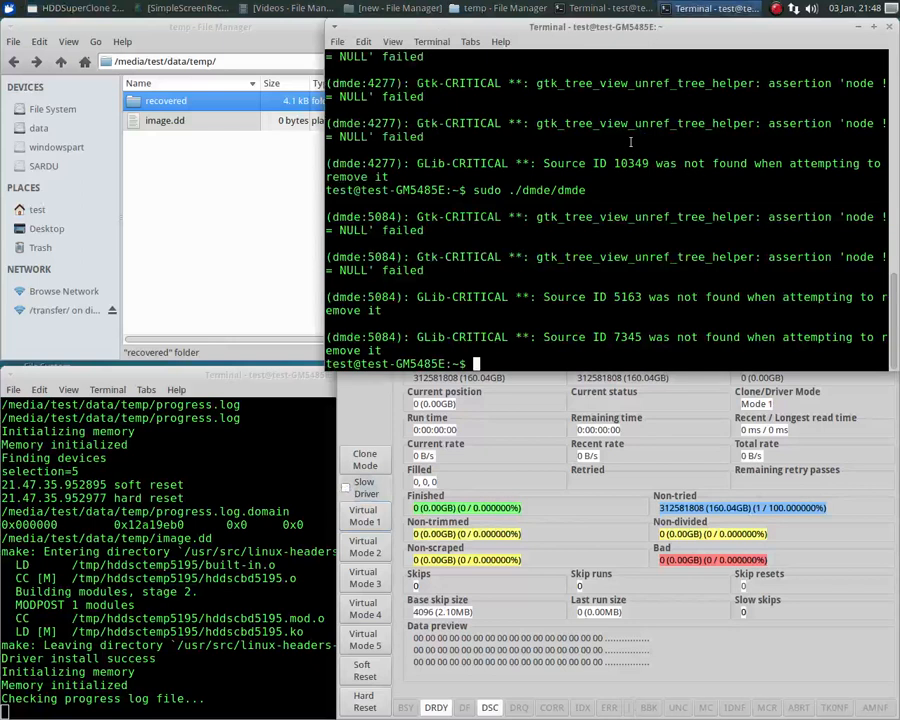
{"action": "key", "text": "Up"}
{"action": "key", "text": "Return"}
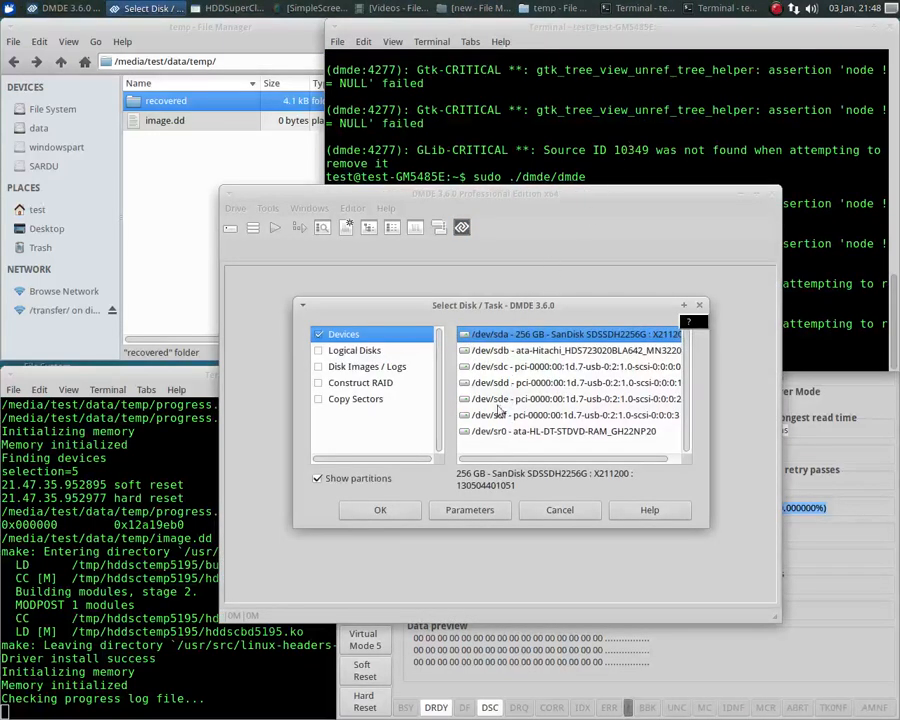
{"action": "left_click", "coordinate": [556, 509]}
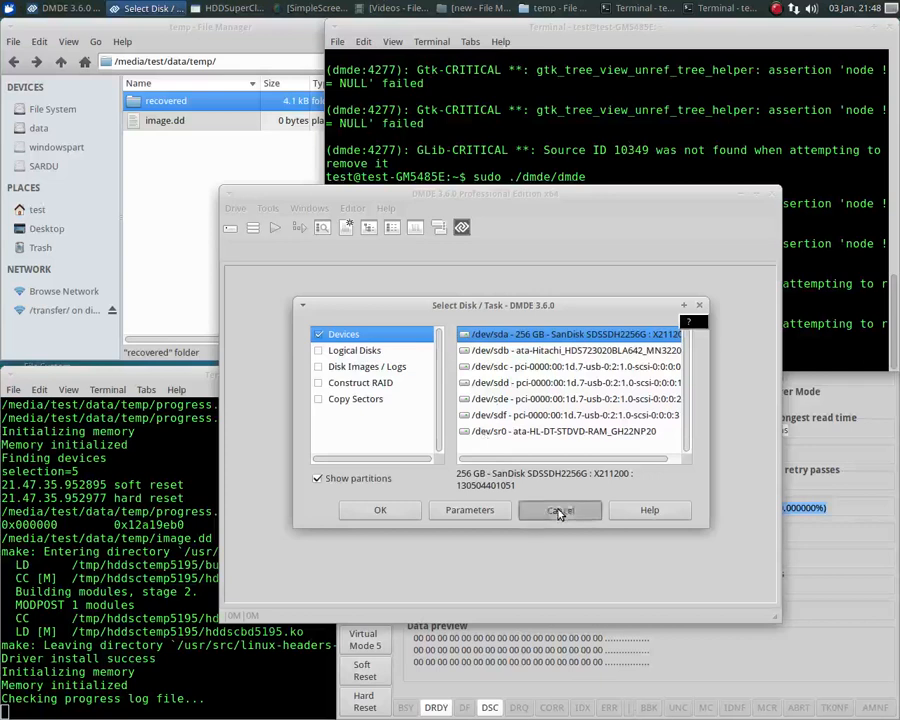
{"action": "left_click_drag", "start_coordinate": [588, 199], "coordinate": [369, 31]}
- Switch to HDDSuperClone and start the virtual drive session
{"action": "left_click", "coordinate": [706, 487]}
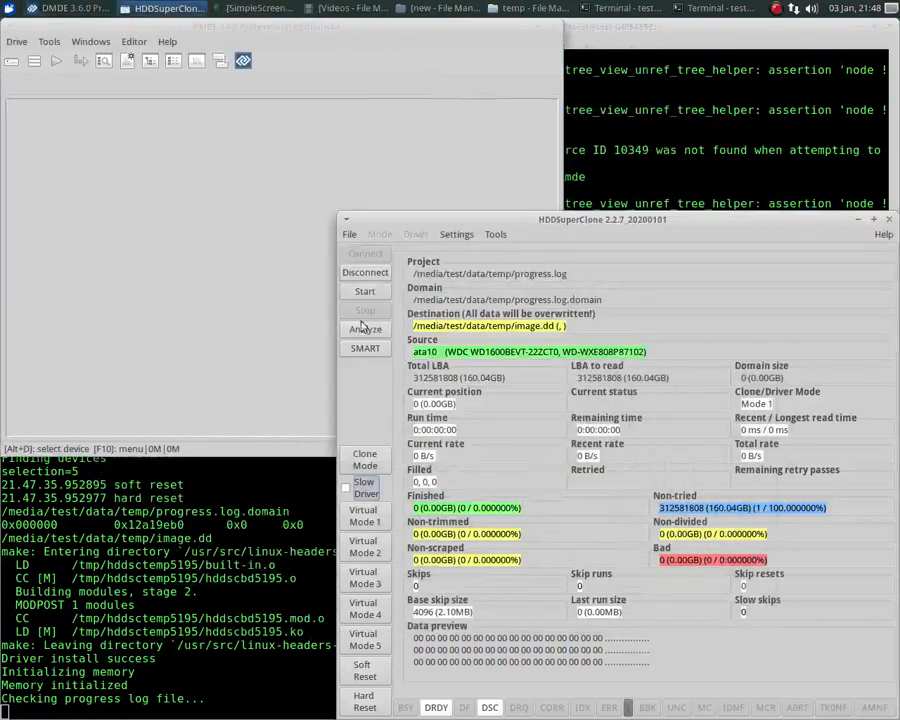
{"action": "left_click", "coordinate": [365, 294]}
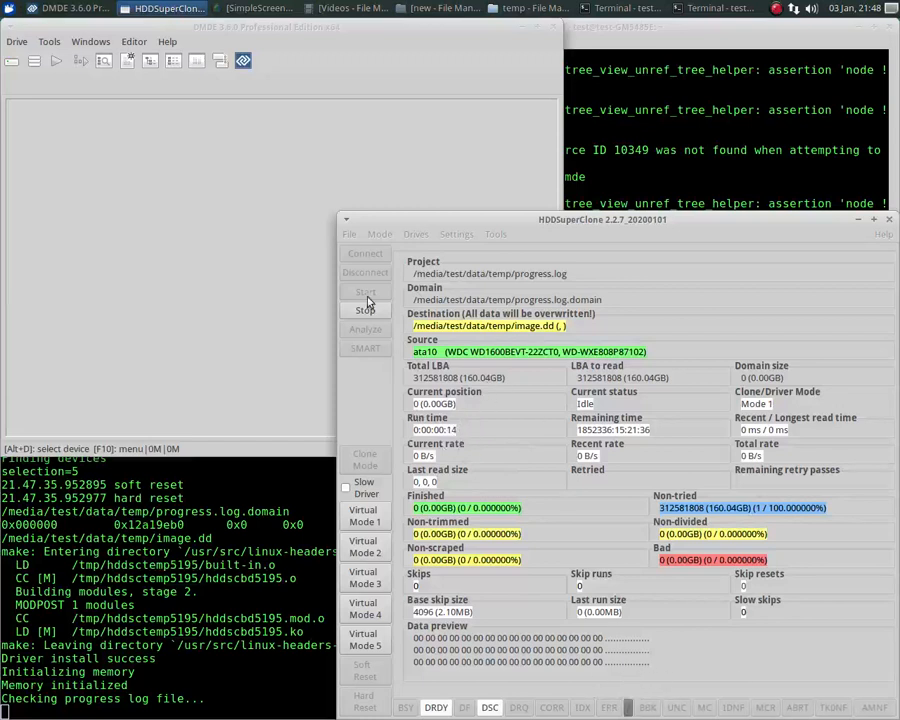
- Switch to DMDE and open the virtual disk /dev/sdv with its partitions shown
{"action": "left_click", "coordinate": [17, 42]}
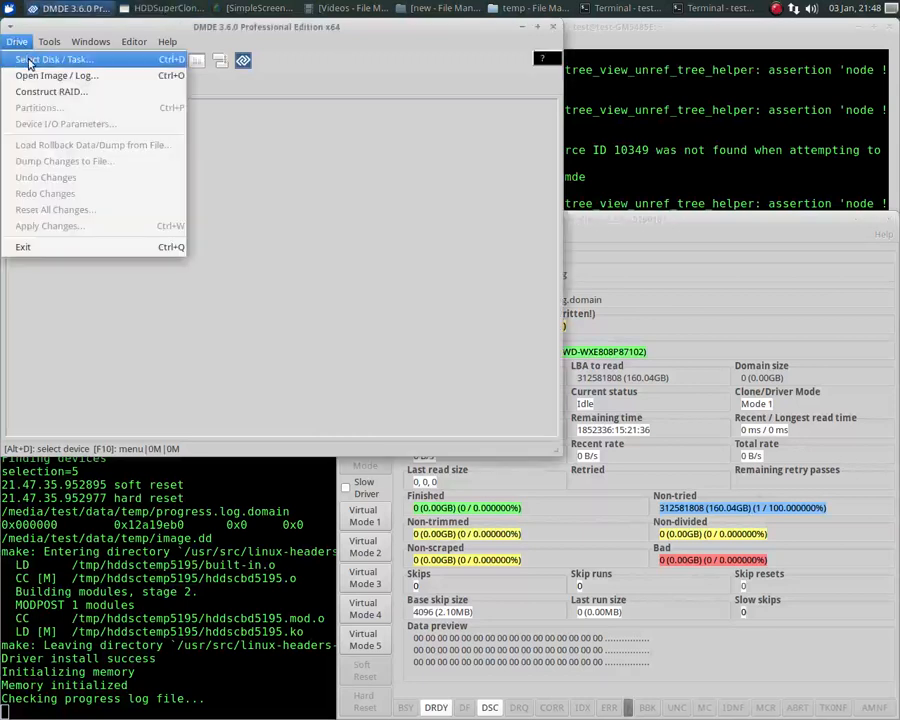
{"action": "left_click", "coordinate": [33, 62]}
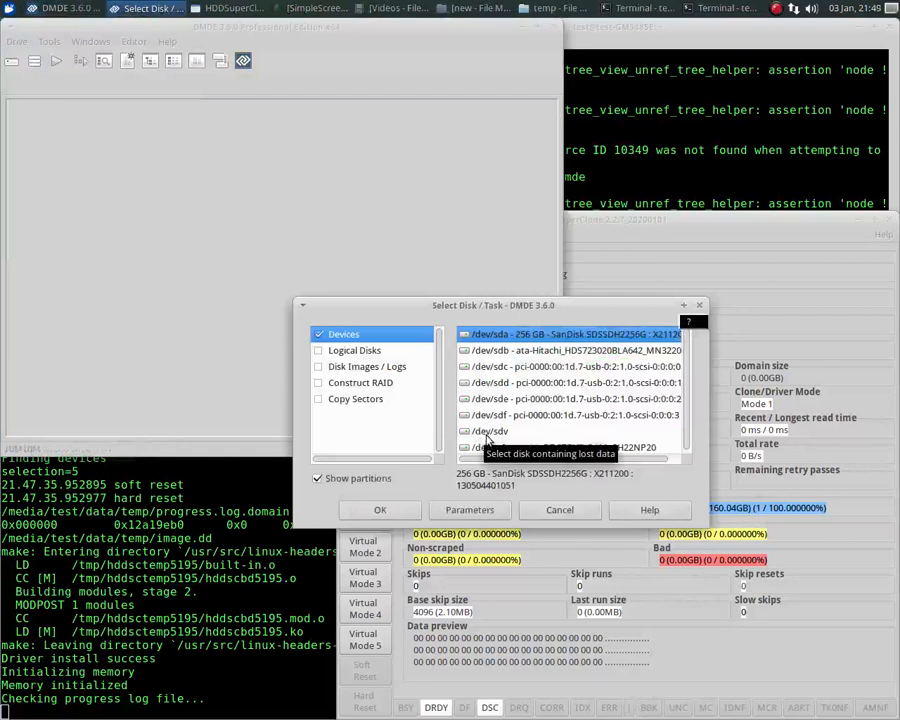
{"action": "left_click", "coordinate": [497, 434]}
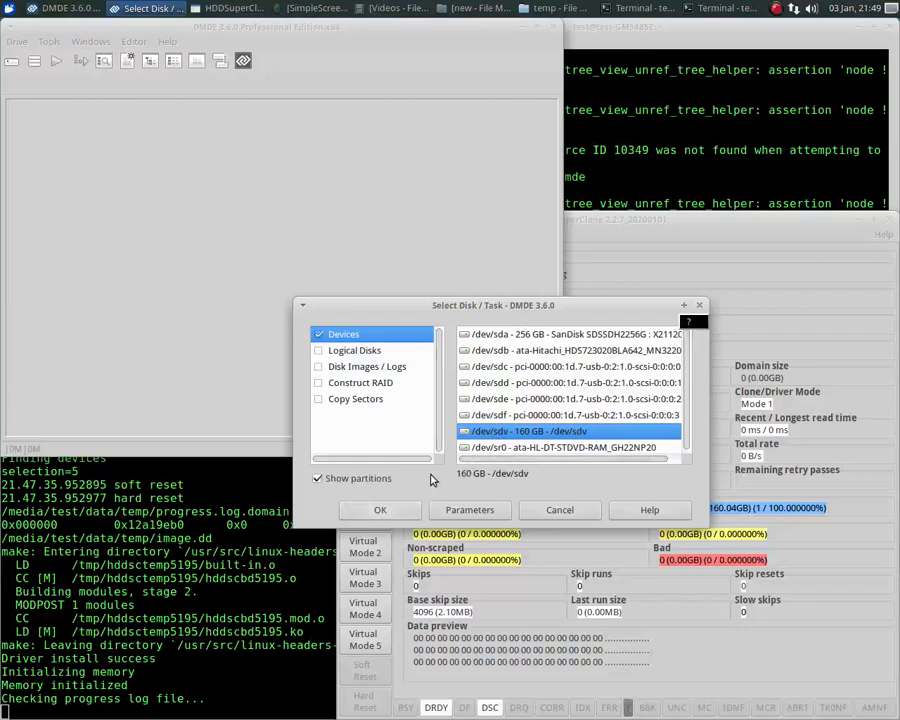
{"action": "left_click", "coordinate": [379, 512]}
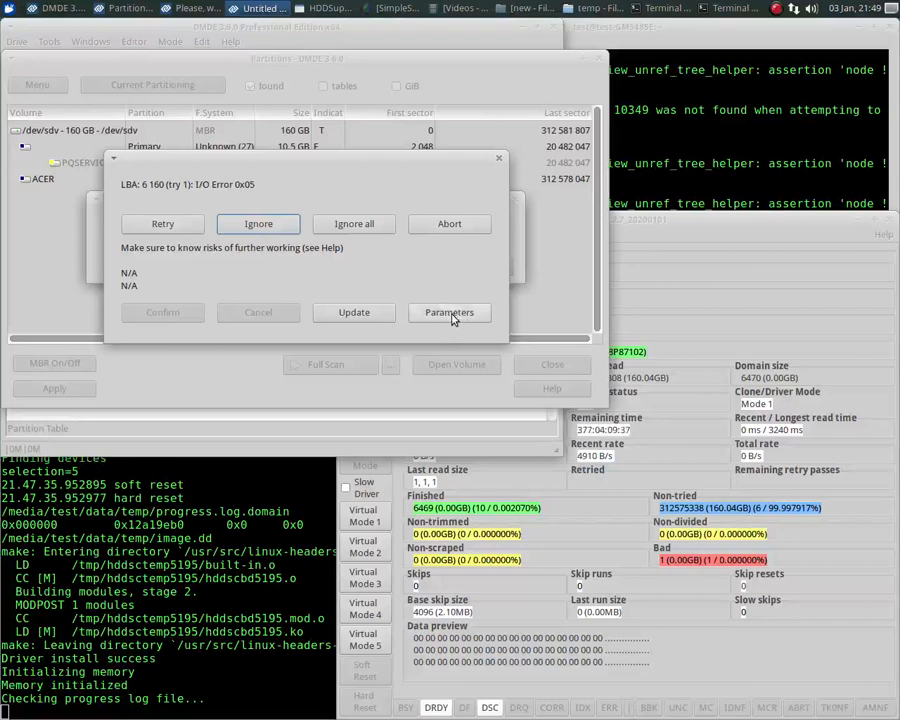
- In the device I/O parameters, always ignore I/O errors and set the error fill pattern to 00000000
{"action": "left_click", "coordinate": [451, 313]}
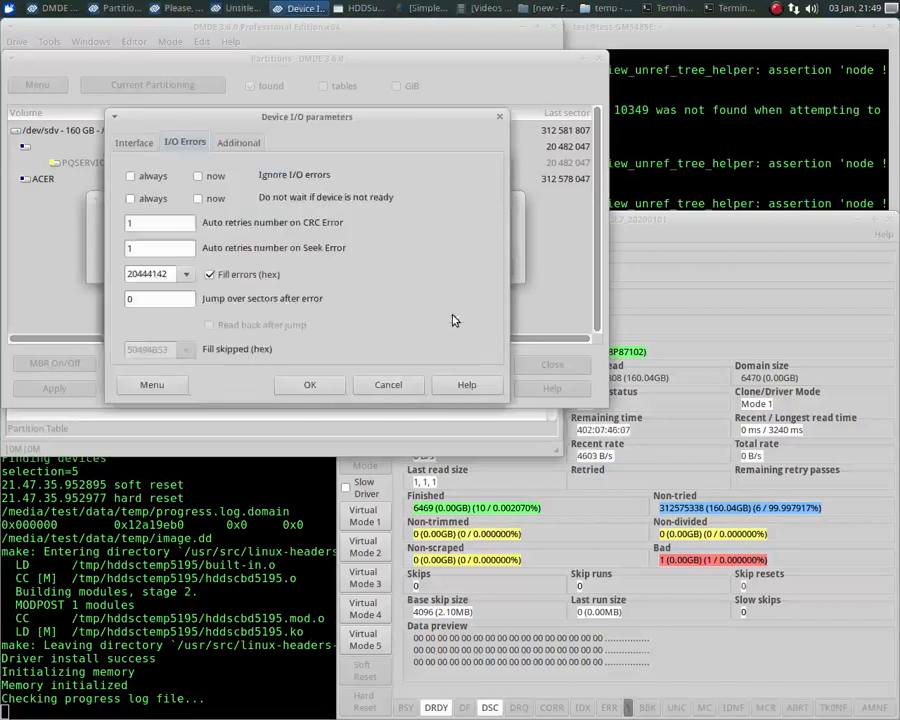
{"action": "left_click", "coordinate": [130, 177]}
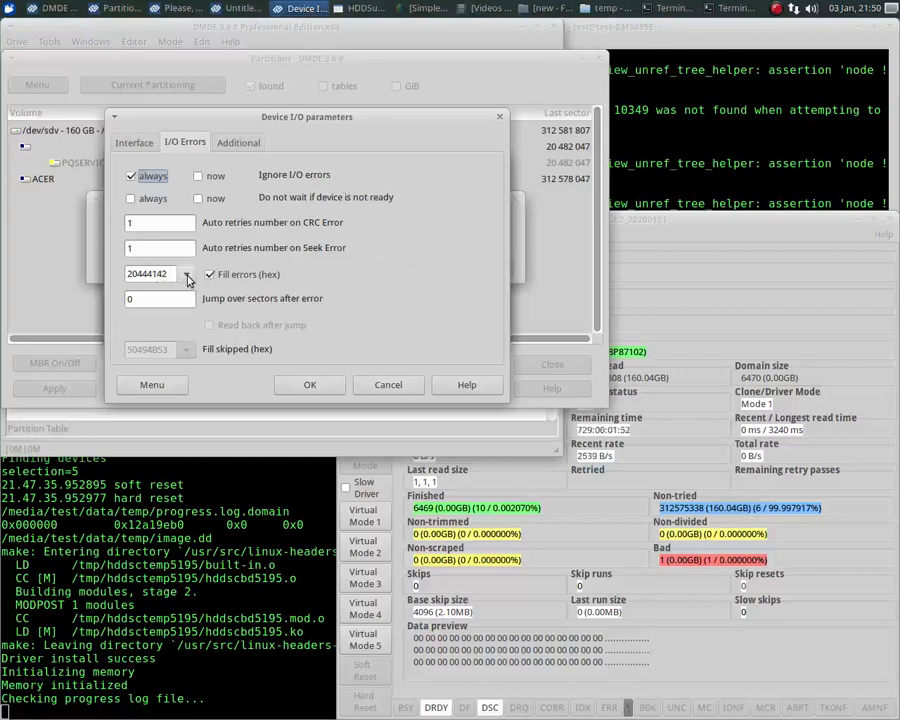
{"action": "left_click", "coordinate": [186, 281]}
{"action": "left_click", "coordinate": [150, 297]}
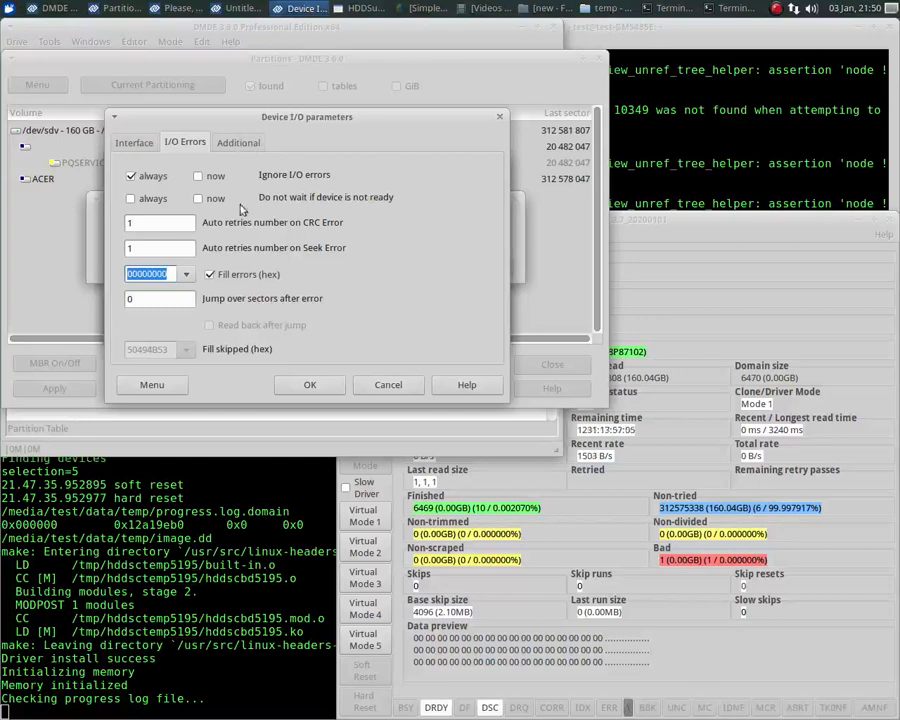
- Set the I/O buffer size to 128 sectors, apply the parameters and ignore all read errors so the partition search continues
{"action": "left_click", "coordinate": [242, 145]}
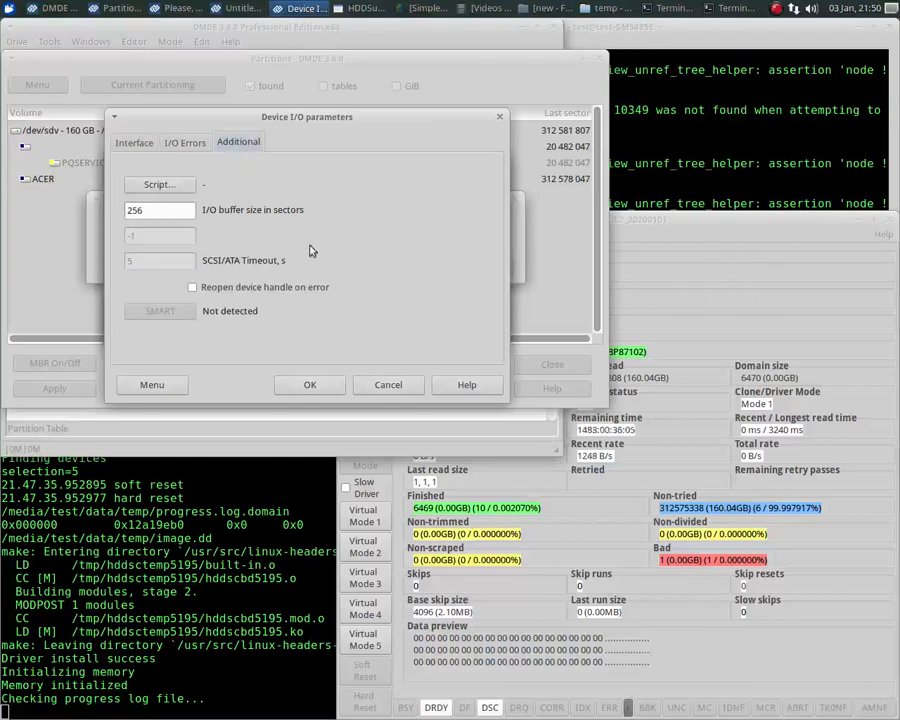
{"action": "left_click_drag", "start_coordinate": [147, 212], "coordinate": [100, 210]}
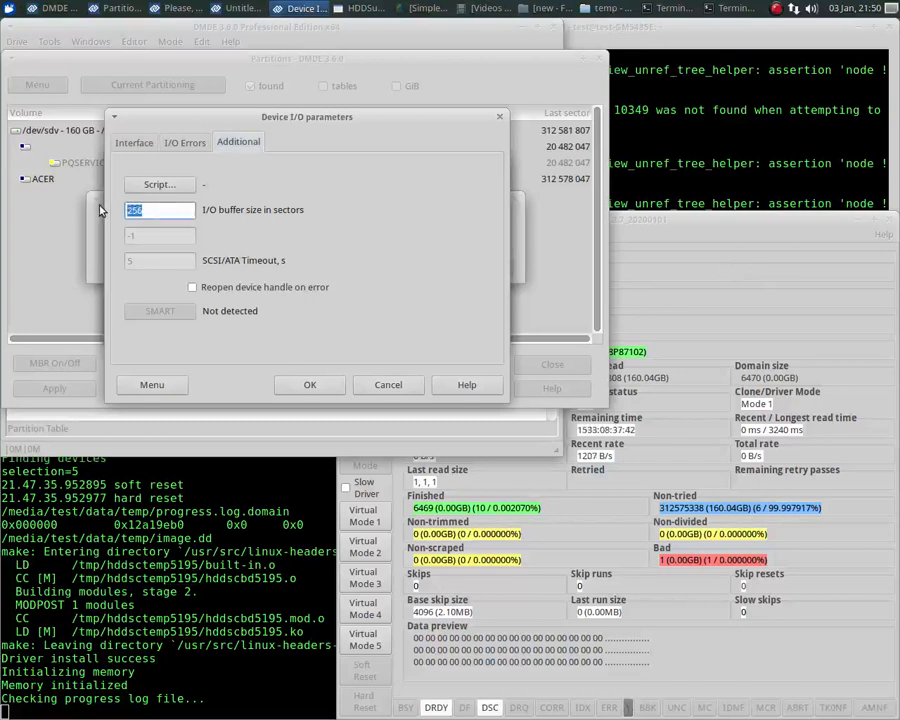
{"action": "type", "text": "128"}
{"action": "left_click", "coordinate": [309, 387]}
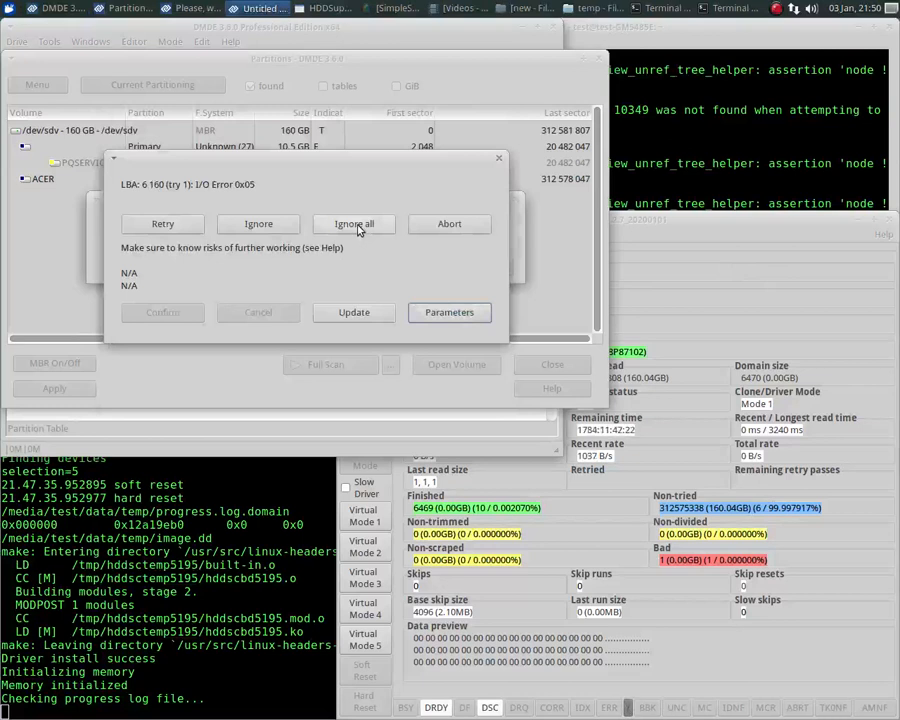
{"action": "left_click", "coordinate": [355, 225]}
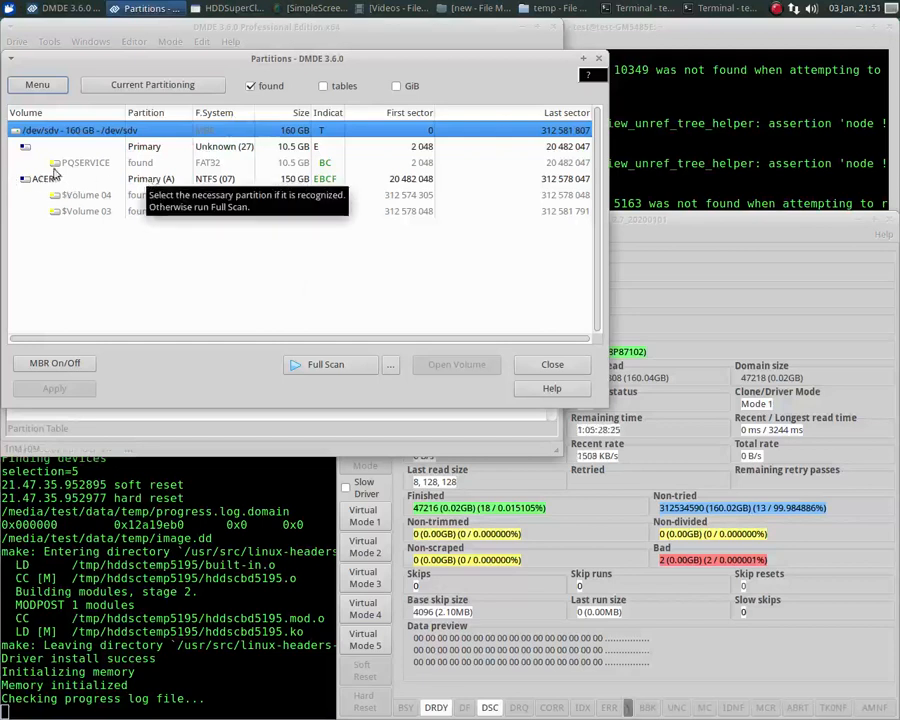
- Open the NTFS volume ACER and expand the Users folder under $Root
{"action": "left_click", "coordinate": [150, 182]}
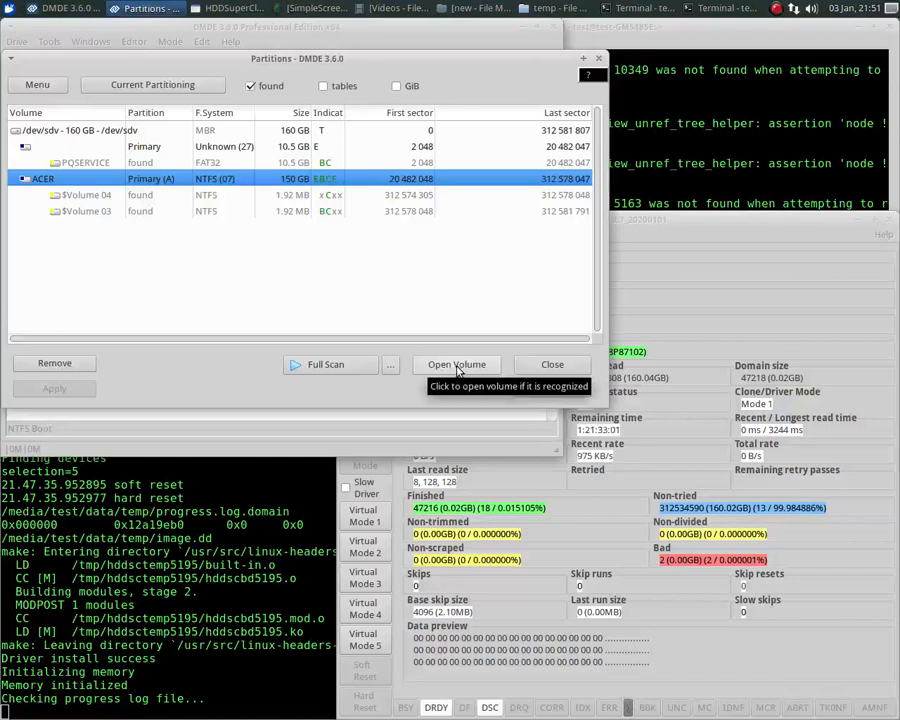
{"action": "left_click", "coordinate": [456, 365]}
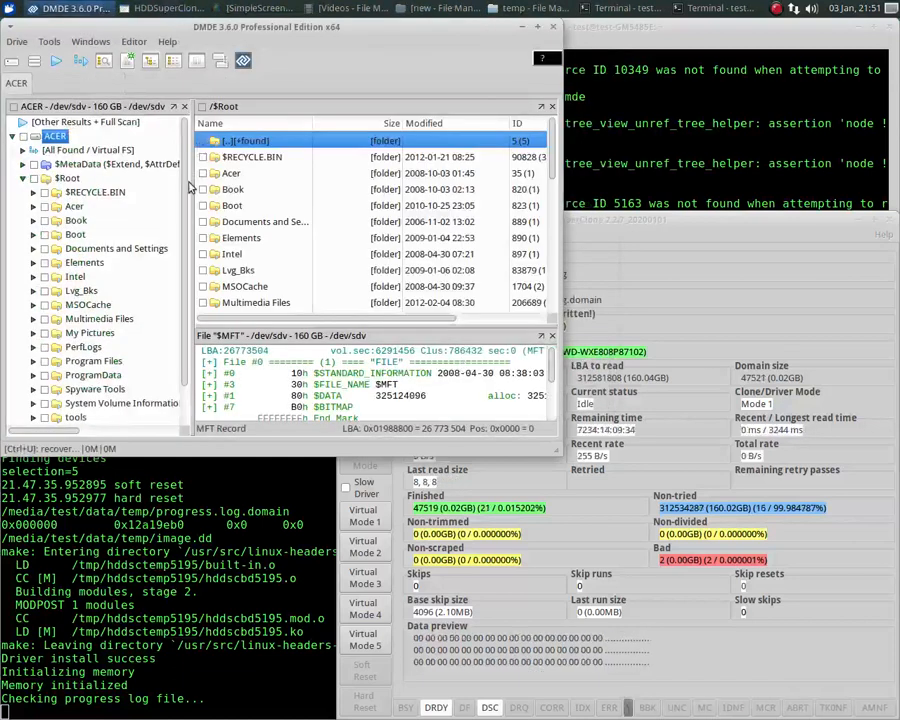
{"action": "scroll", "coordinate": [113, 225], "scroll_direction": "down", "scroll_amount": 1}
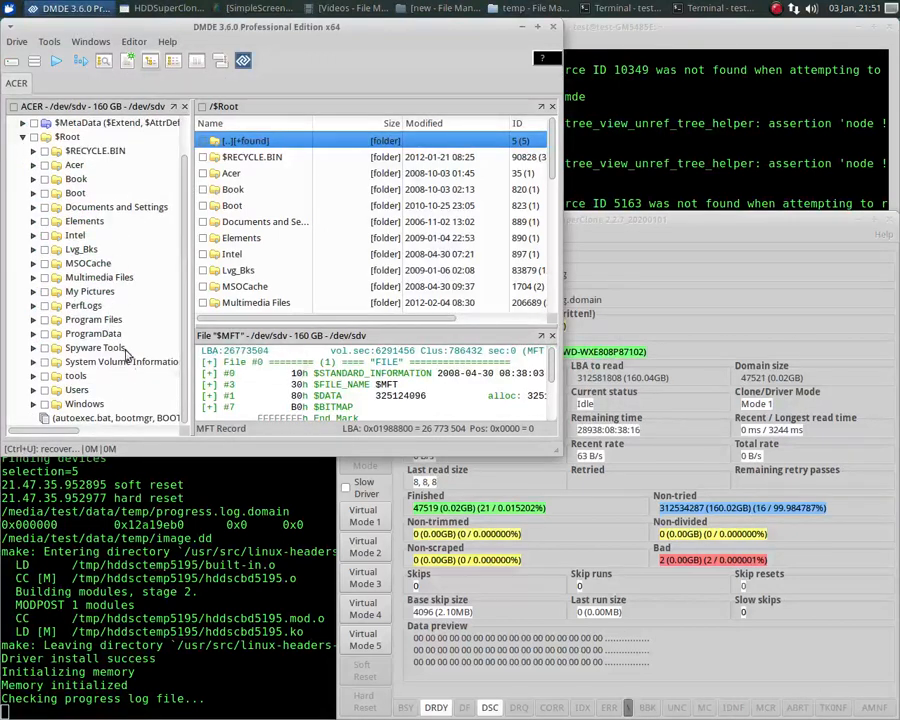
{"action": "left_click", "coordinate": [34, 391]}
{"action": "scroll", "coordinate": [52, 366], "scroll_direction": "down", "scroll_amount": 2}
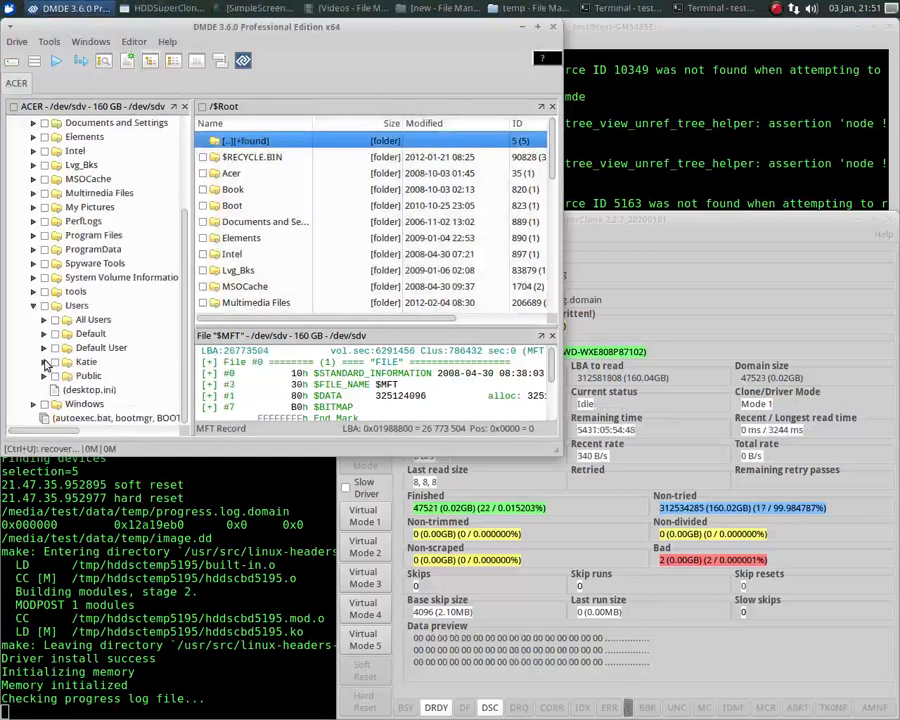
- In the personal user folder, expand Pictures, not real, current anime and anime pics, and mark the "misalanious anime" folder for recovery
{"action": "left_click", "coordinate": [44, 362]}
{"action": "scroll", "coordinate": [46, 366], "scroll_direction": "down", "scroll_amount": 4}
{"action": "scroll", "coordinate": [46, 366], "scroll_direction": "down", "scroll_amount": 3}
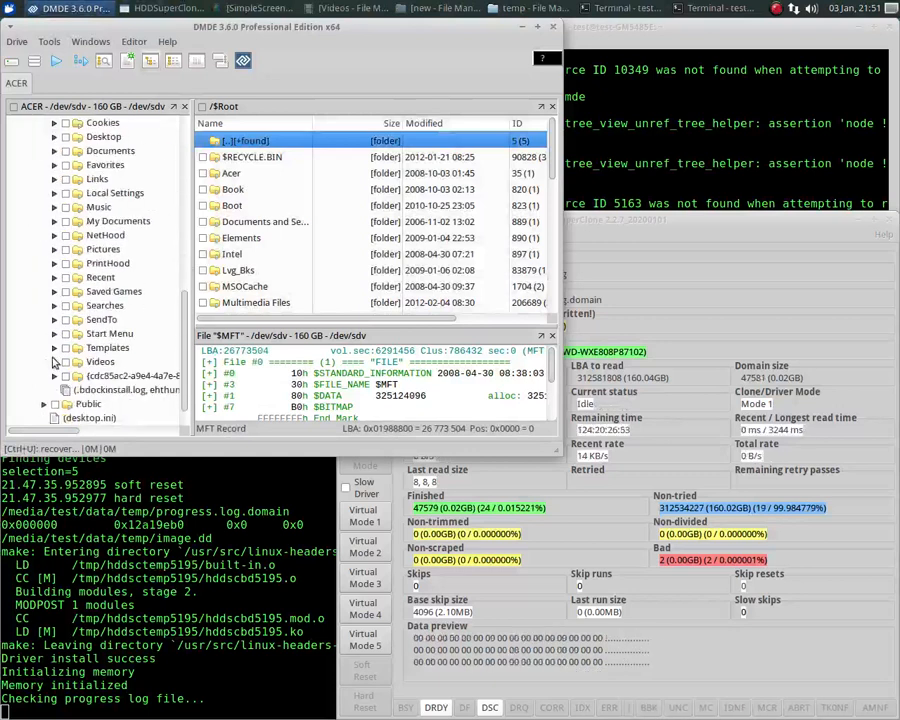
{"action": "left_click", "coordinate": [54, 250]}
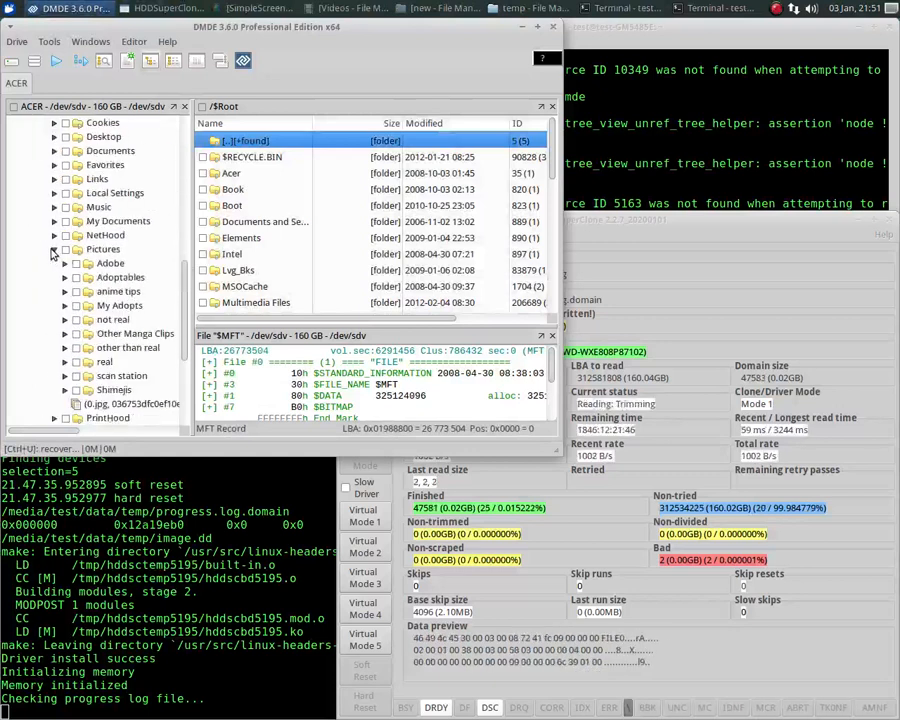
{"action": "left_click", "coordinate": [65, 320]}
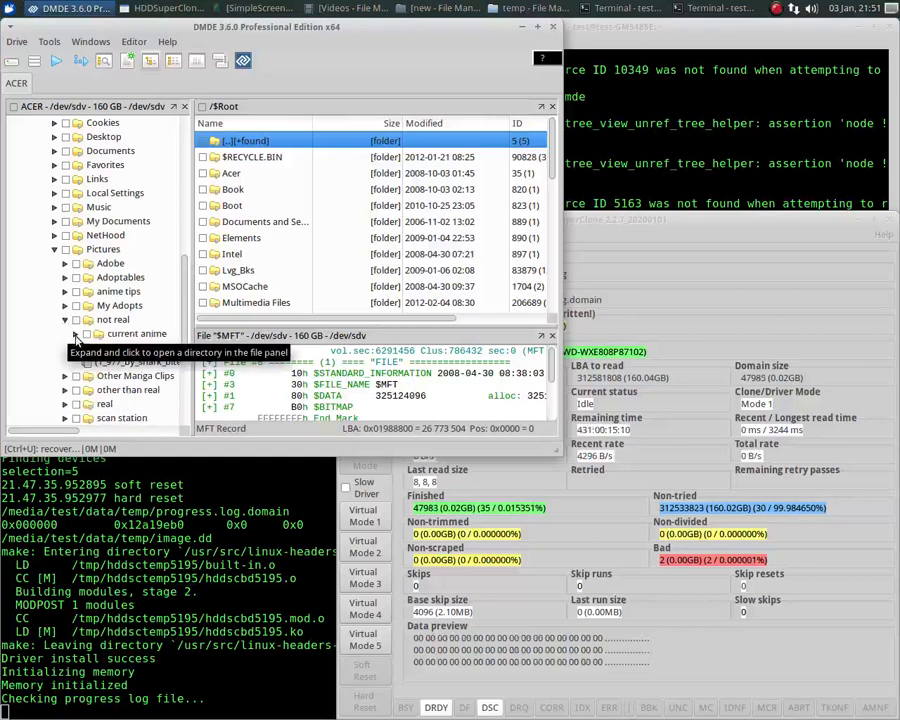
{"action": "left_click", "coordinate": [77, 336]}
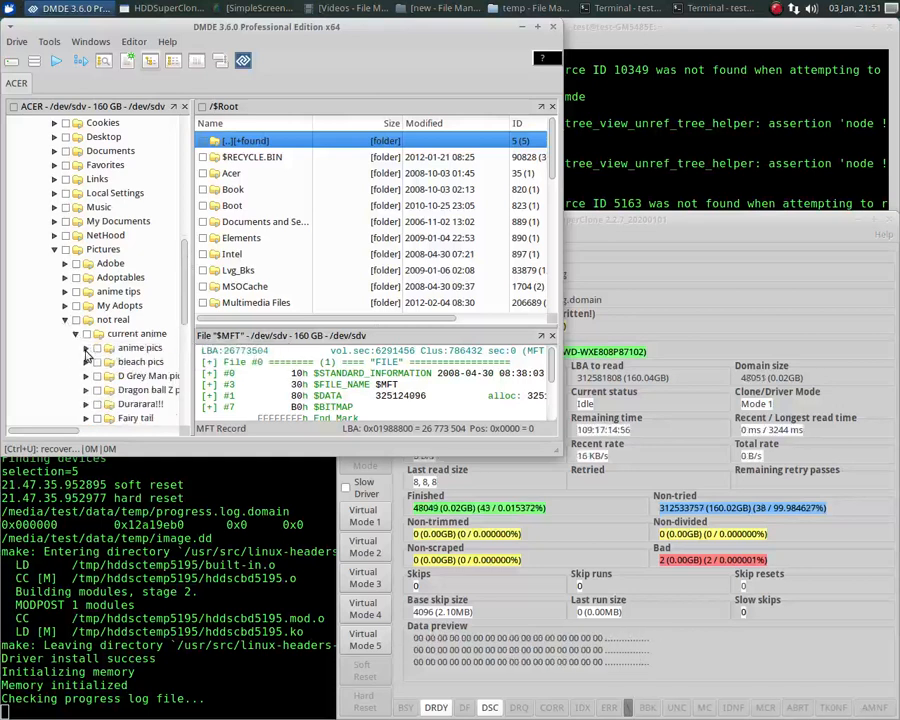
{"action": "left_click", "coordinate": [96, 348]}
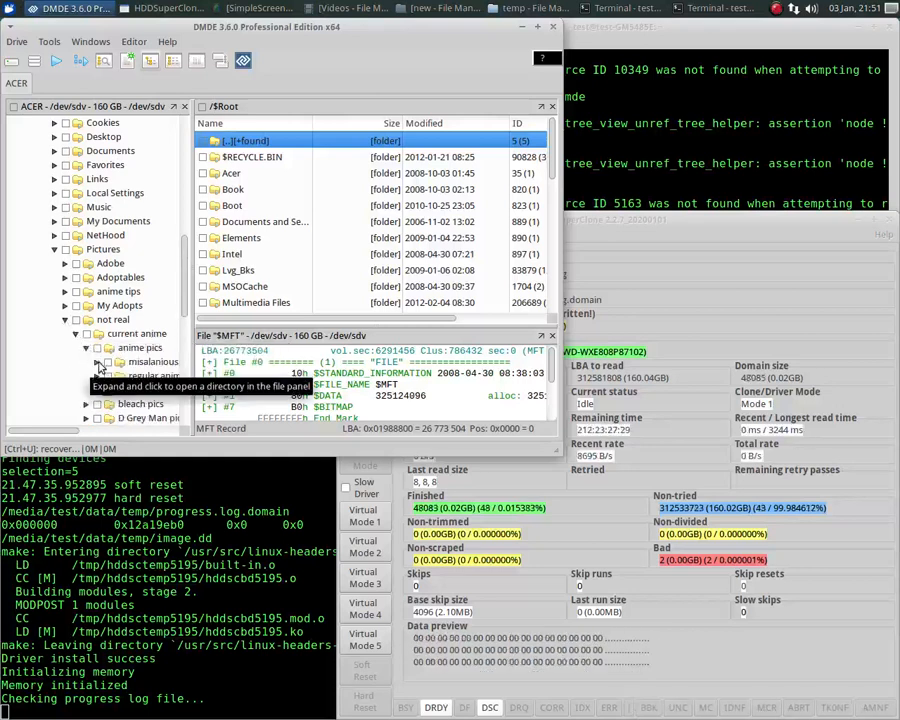
{"action": "left_click", "coordinate": [109, 367]}
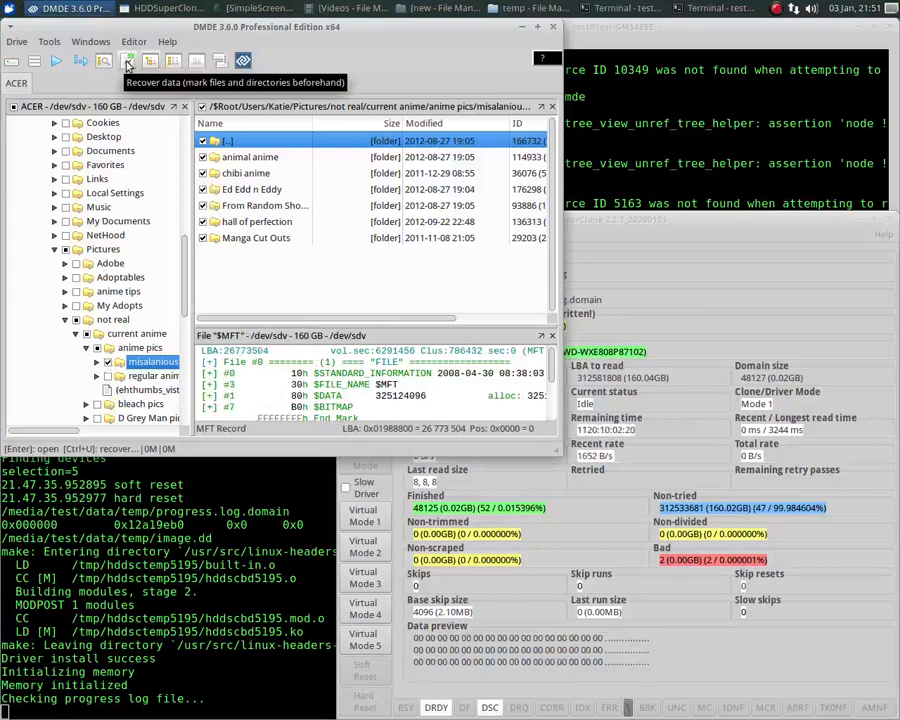
- Open the recovery settings for the marked folder and calculate its total size
{"action": "left_click", "coordinate": [127, 62]}
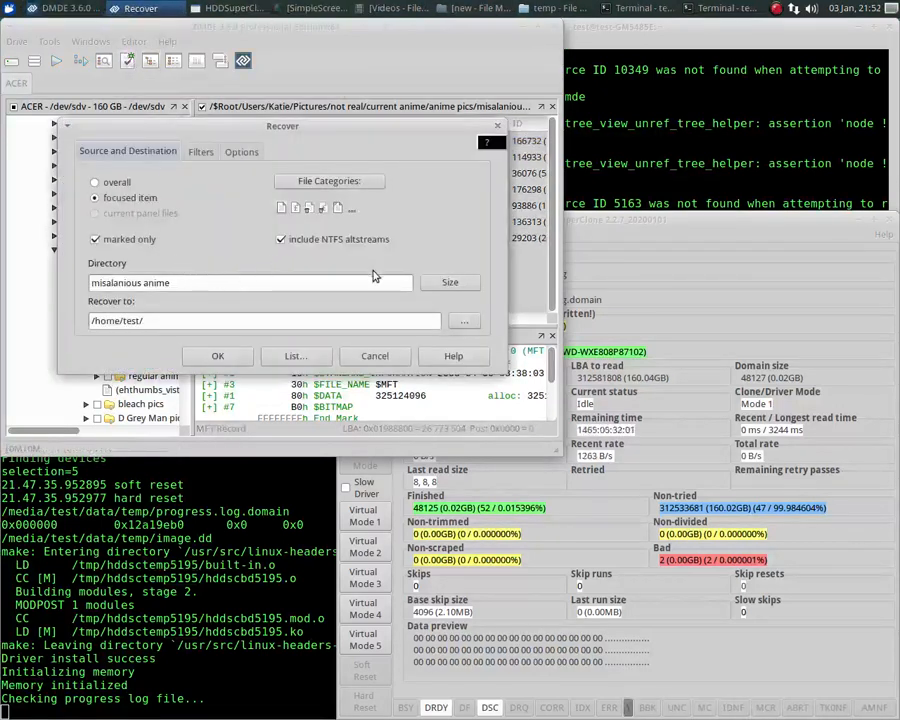
{"action": "left_click", "coordinate": [452, 283]}
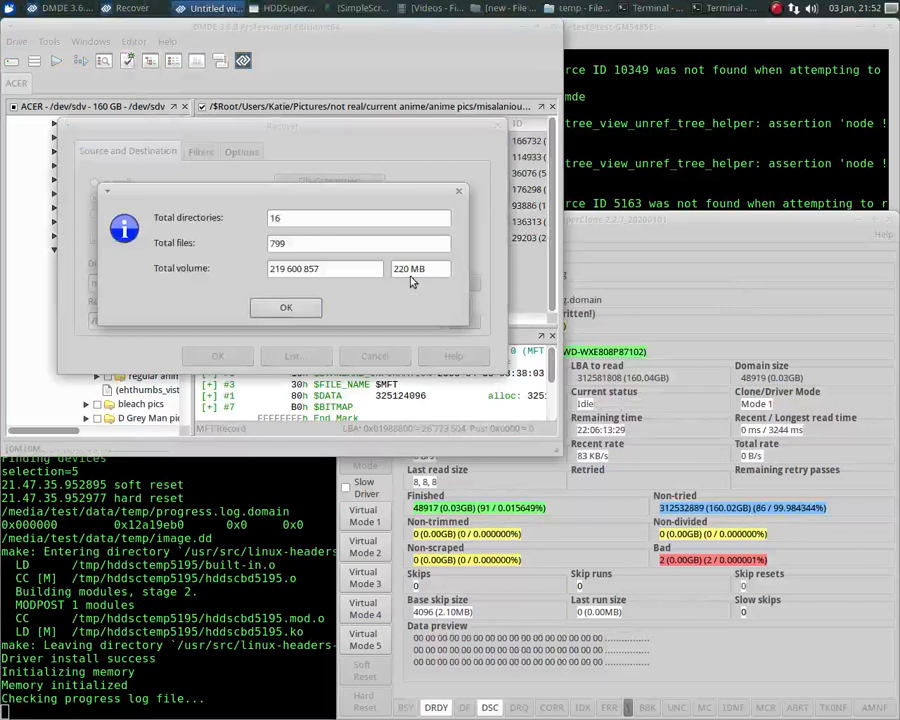
{"action": "left_click", "coordinate": [287, 310]}
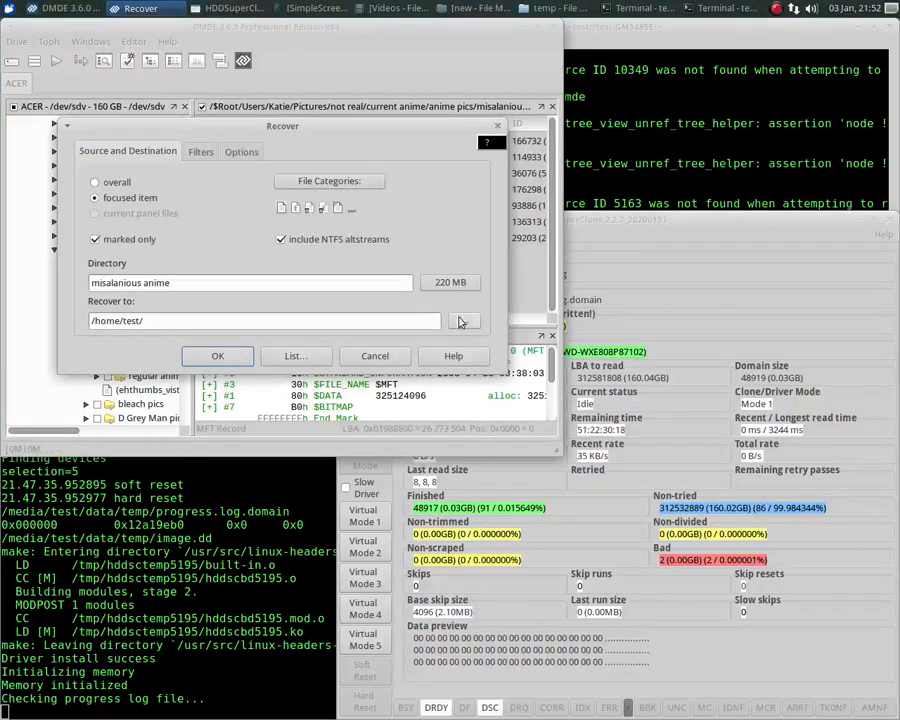
- Set the recovery destination to /media/test/data/temp/recovered
{"action": "left_click", "coordinate": [463, 323]}
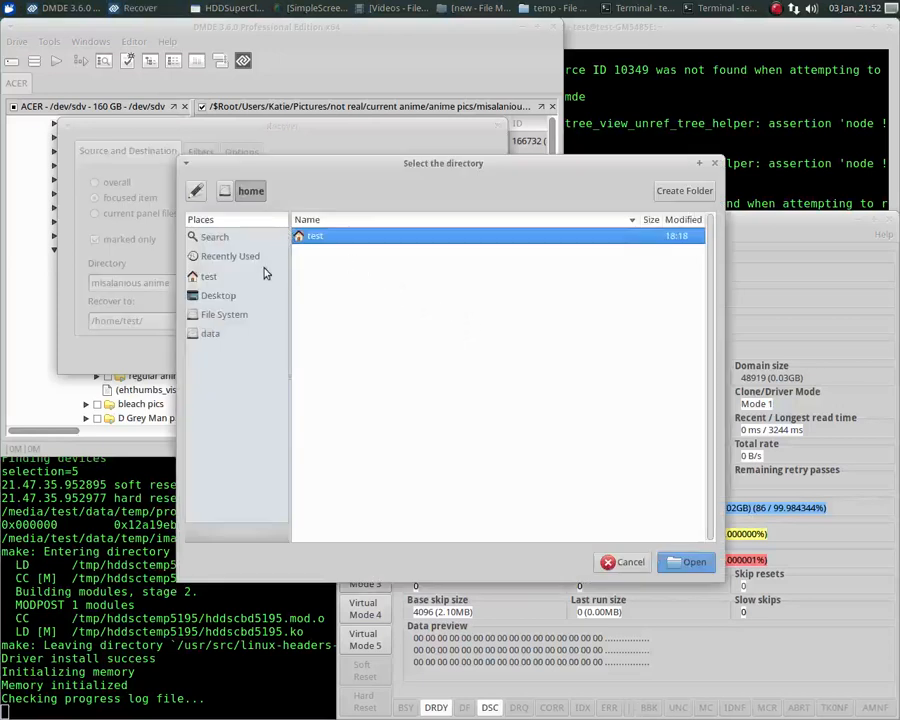
{"action": "left_click", "coordinate": [212, 340]}
{"action": "double_click", "coordinate": [309, 333]}
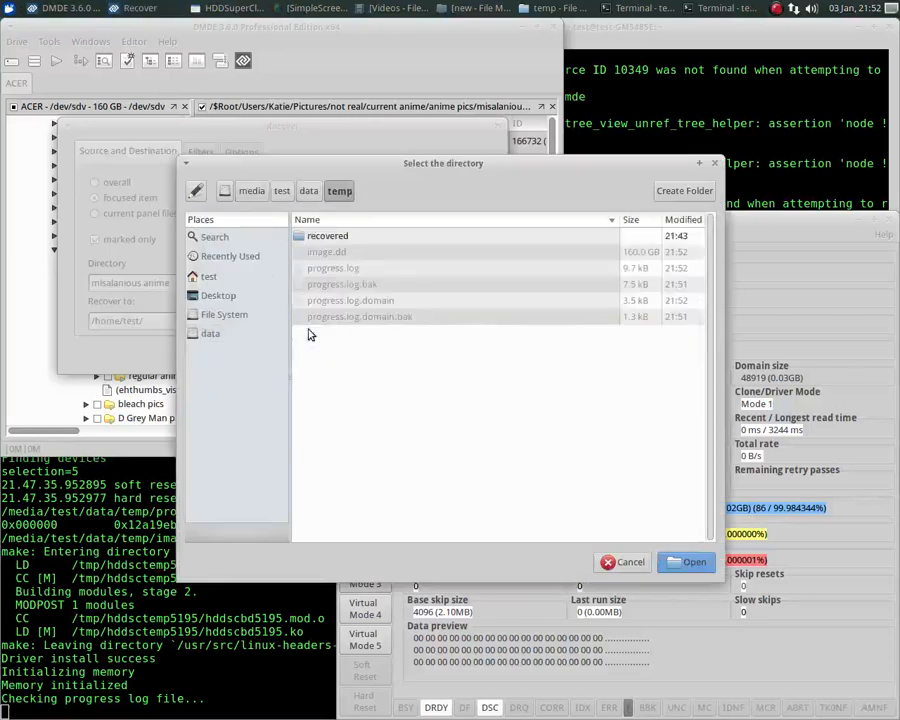
{"action": "double_click", "coordinate": [324, 239]}
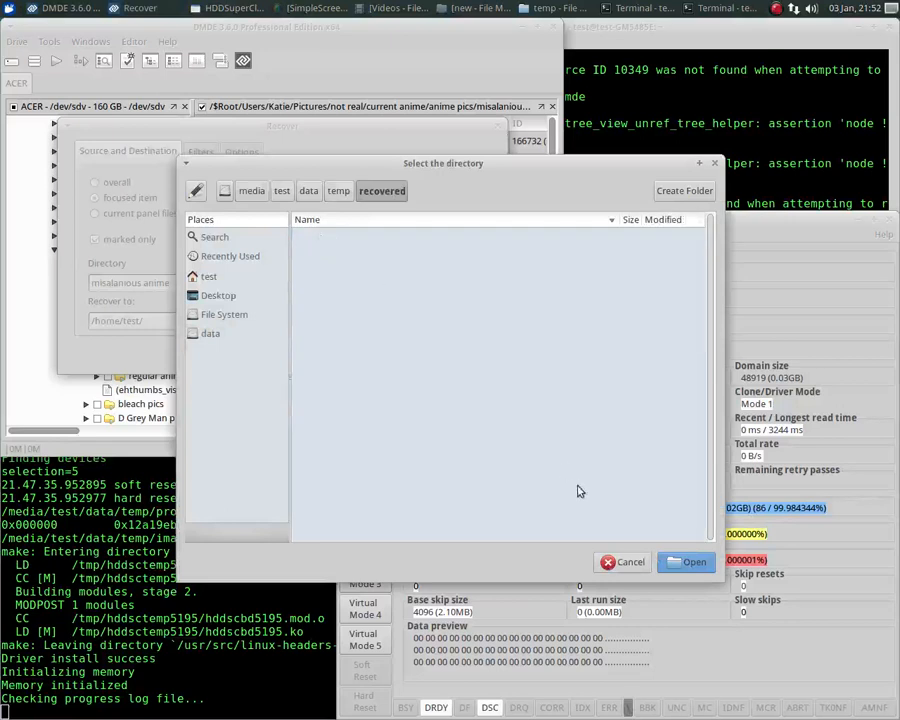
{"action": "left_click", "coordinate": [676, 560]}
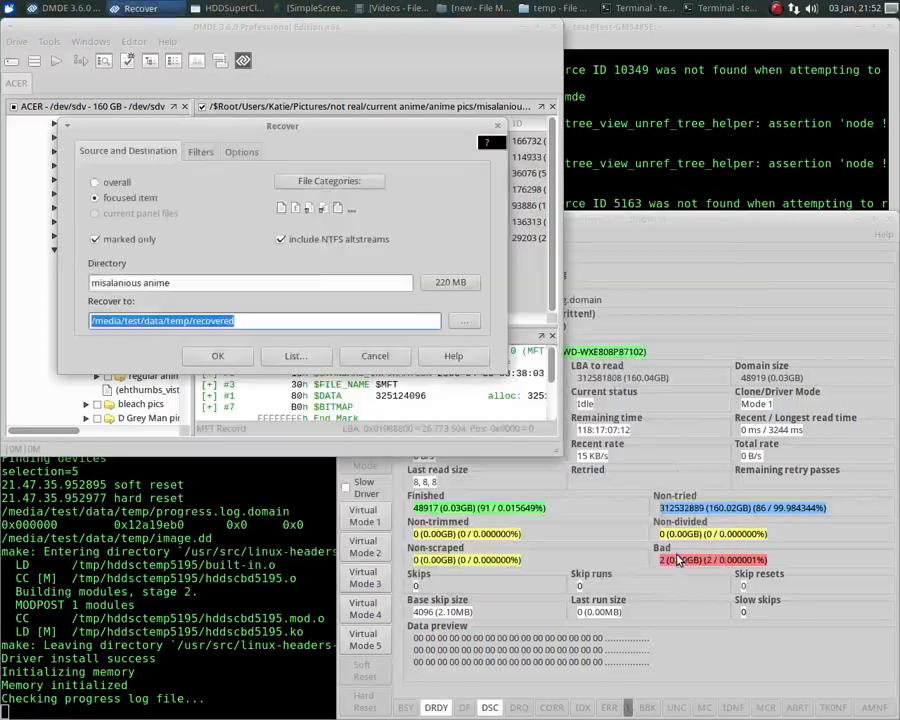
{"action": "left_click", "coordinate": [304, 324]}
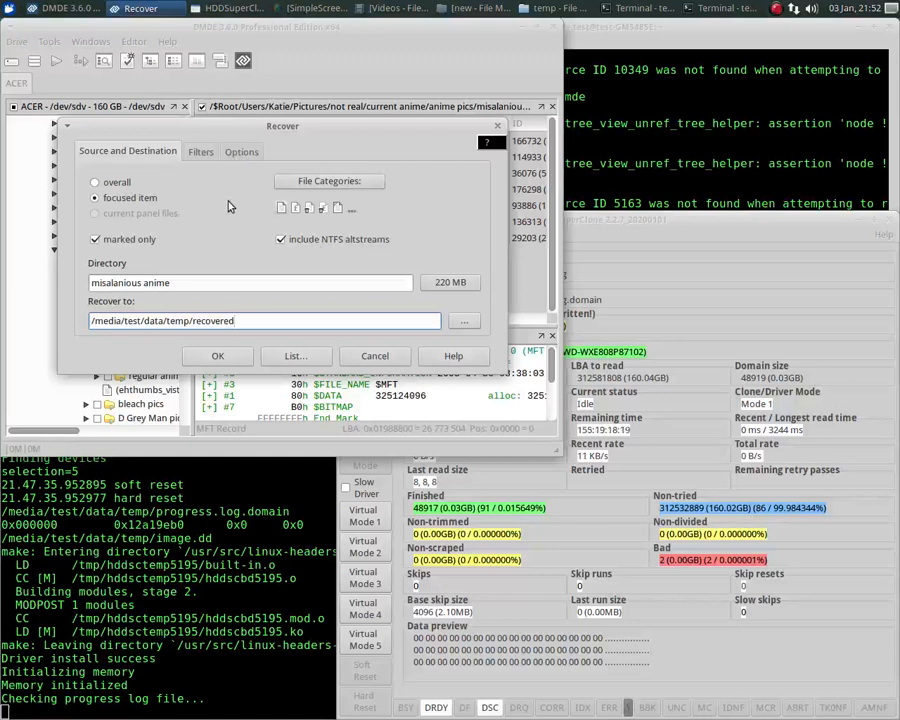
- Check the recovery's device I/O parameters, including the error handling and the I/O buffer size
{"action": "left_click", "coordinate": [242, 153]}
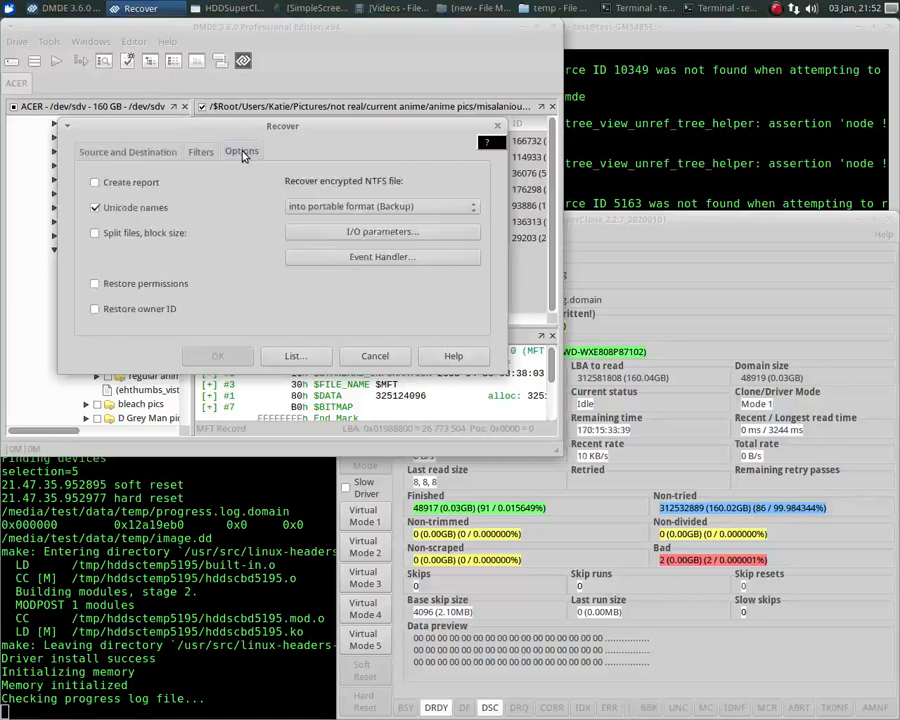
{"action": "left_click", "coordinate": [377, 232]}
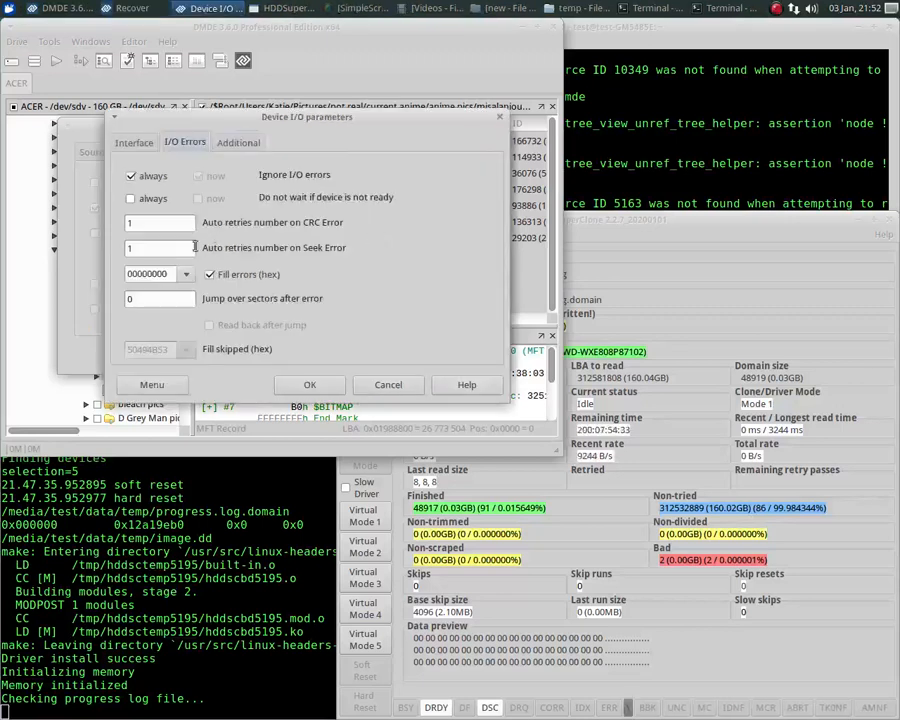
{"action": "left_click", "coordinate": [238, 143]}
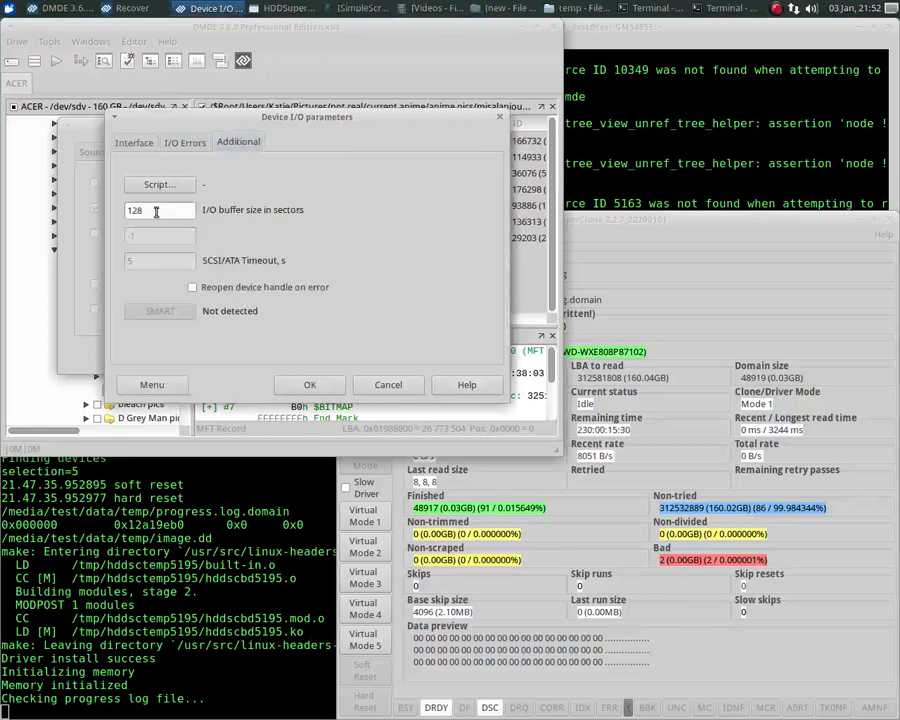
{"action": "left_click", "coordinate": [310, 385]}
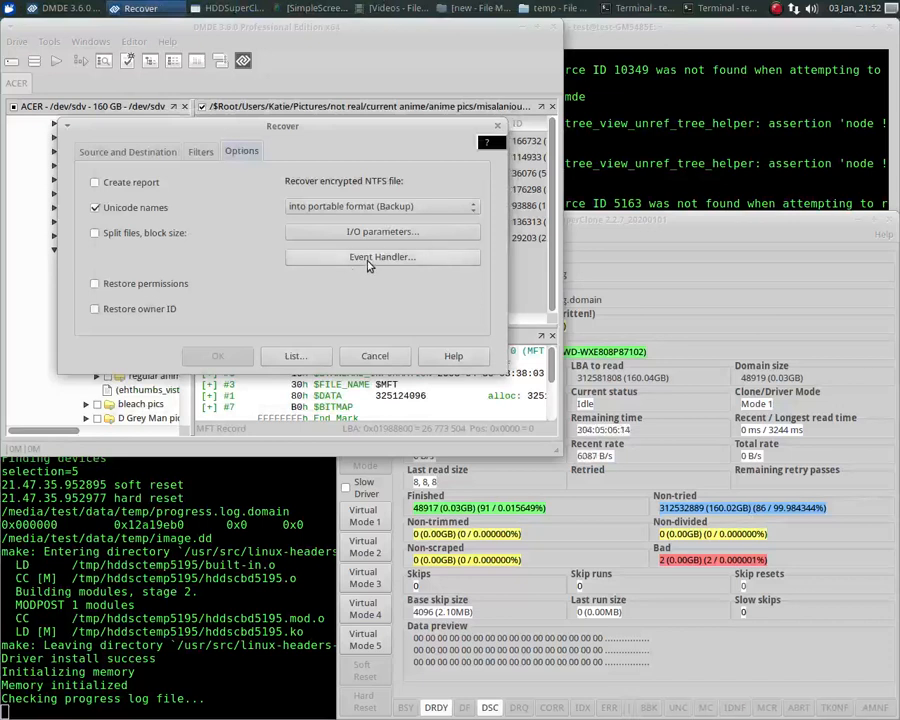
- In the recovery event handler, set files that fail to open to Skip and file reading errors to Move to $Bad
{"action": "left_click", "coordinate": [368, 262]}
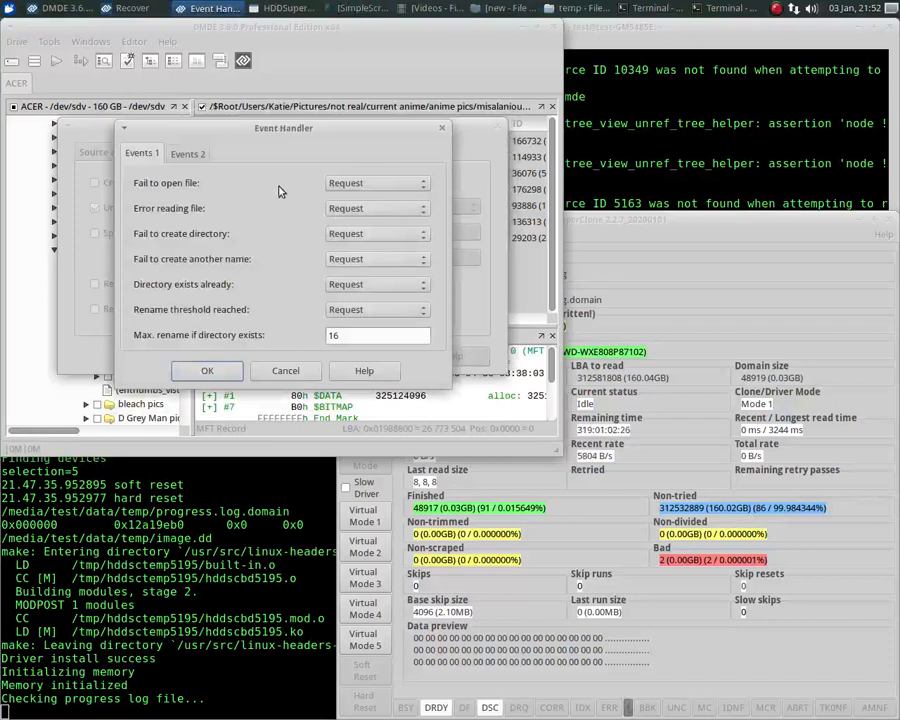
{"action": "left_click", "coordinate": [405, 185]}
{"action": "left_click", "coordinate": [388, 199]}
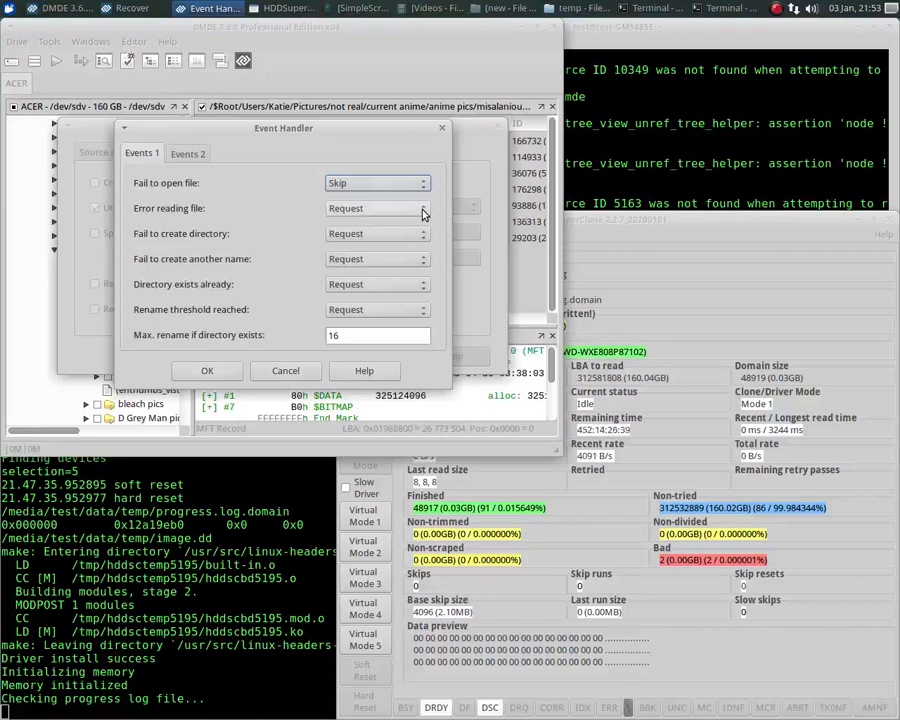
{"action": "left_click", "coordinate": [422, 209]}
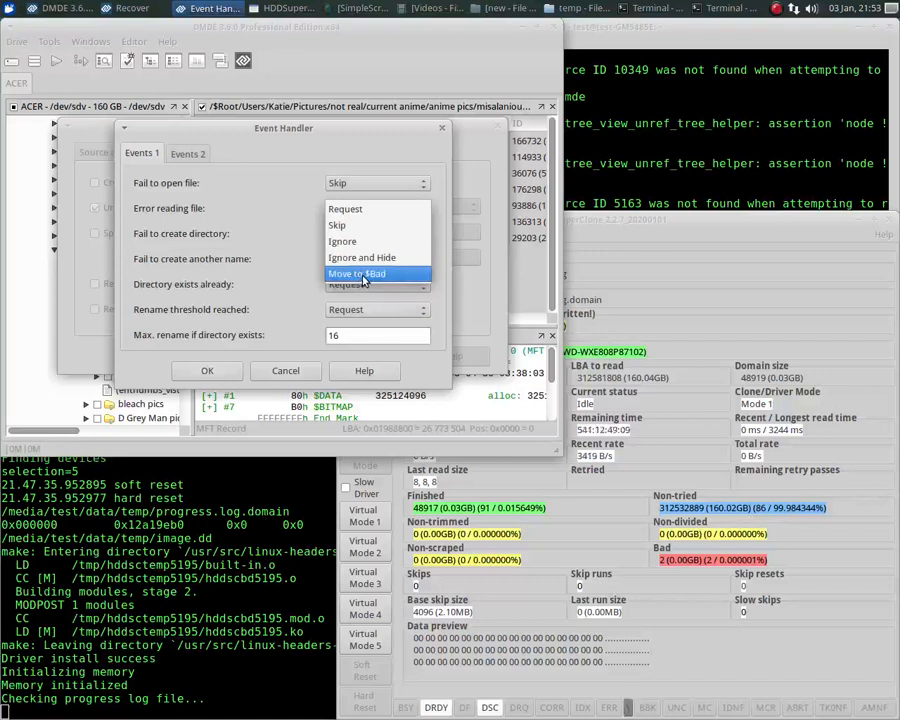
{"action": "left_click", "coordinate": [364, 275]}
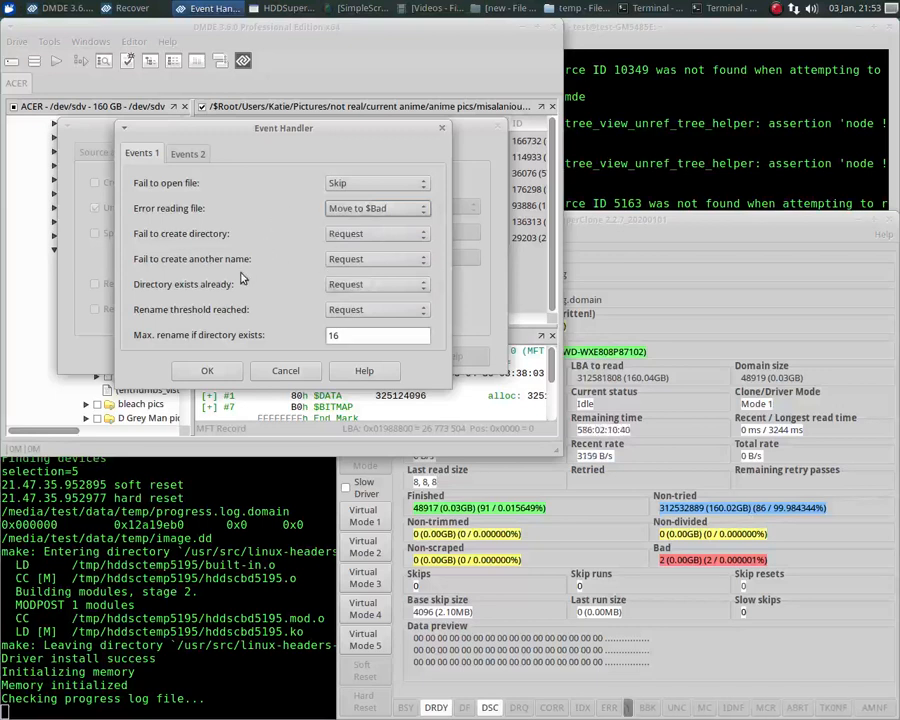
{"action": "left_click", "coordinate": [206, 371]}
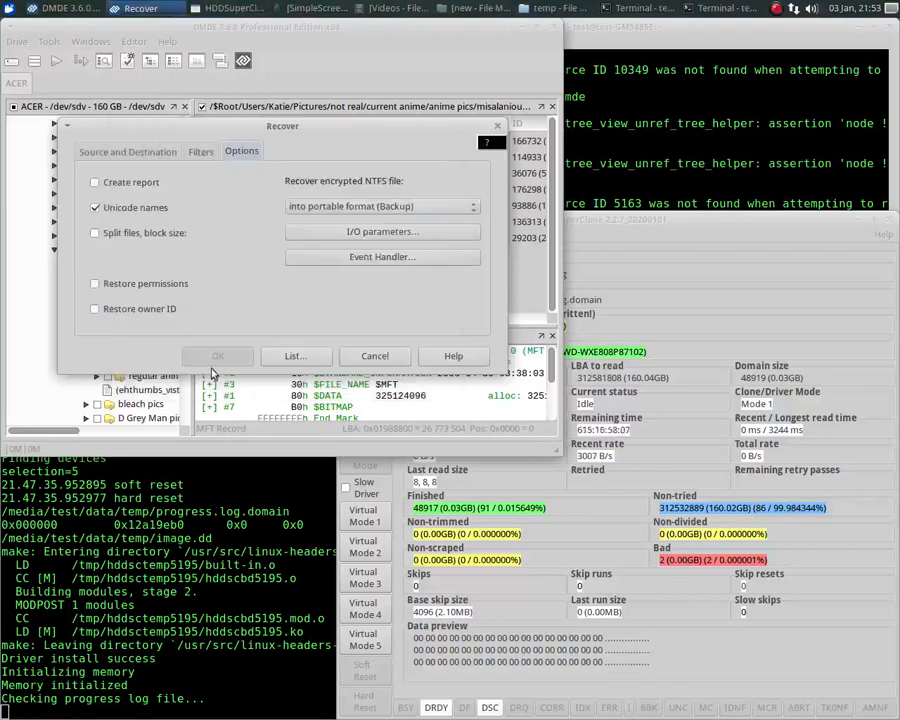
- Start the recovery, confirming that the destination does not override the source, and switch to HDDSuperClone to monitor the reads
{"action": "left_click", "coordinate": [127, 152]}
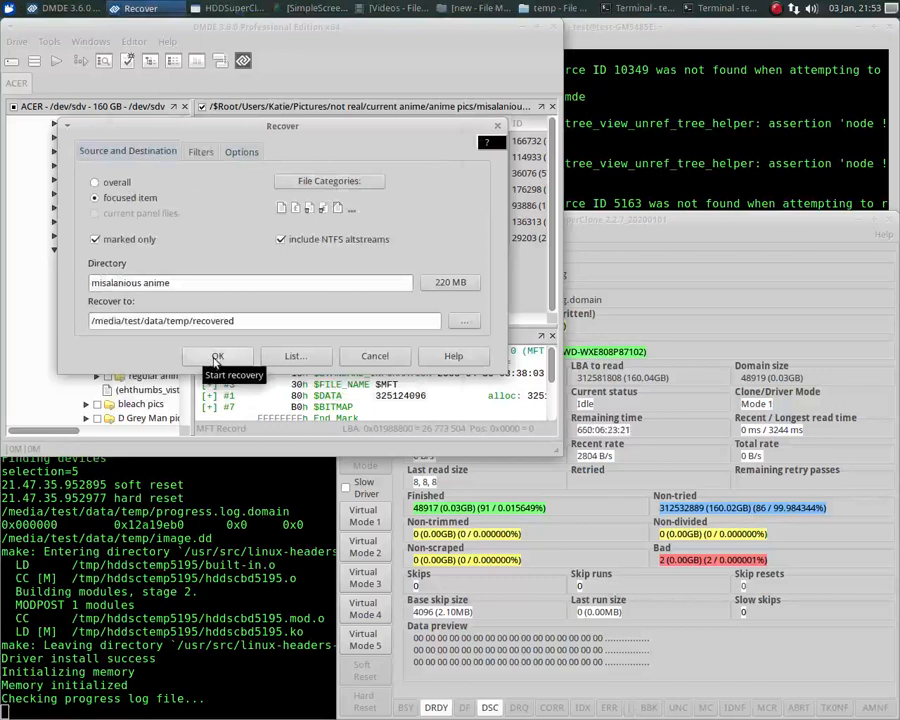
{"action": "left_click", "coordinate": [215, 358]}
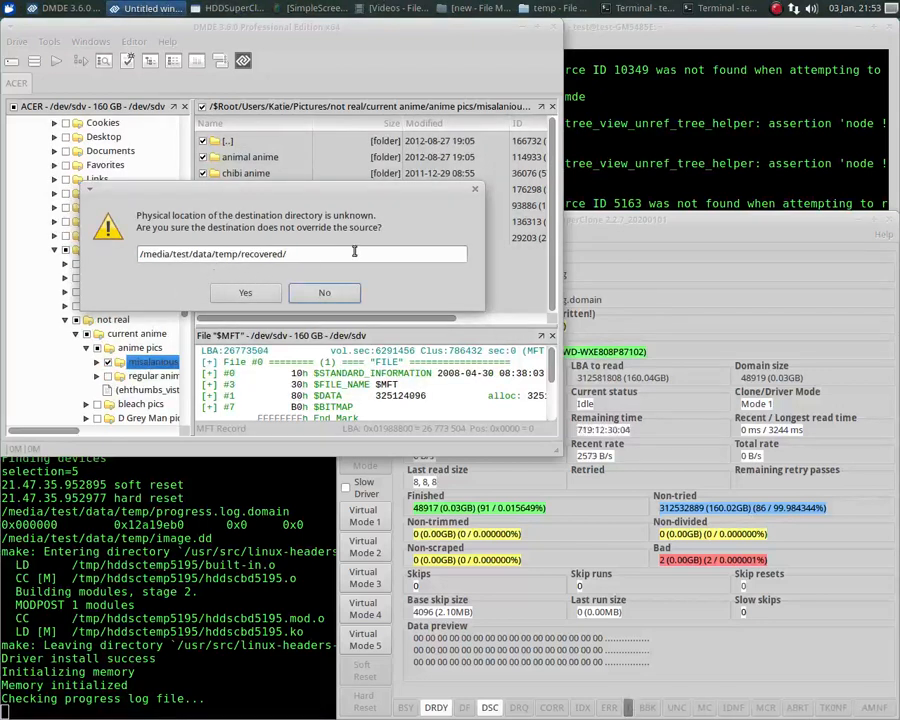
{"action": "left_click", "coordinate": [241, 296]}
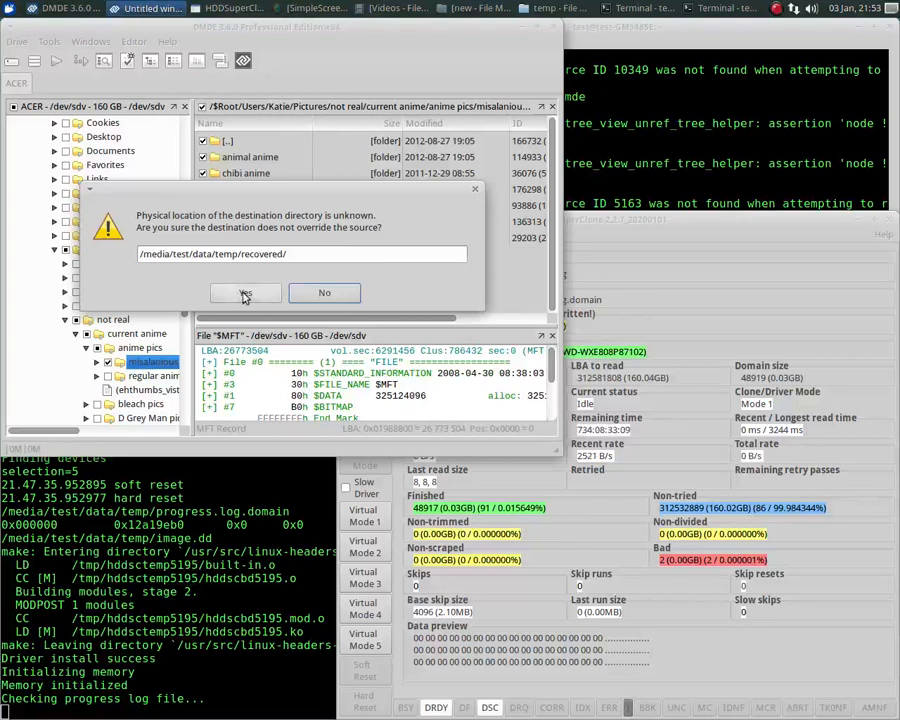
{"action": "left_click_drag", "start_coordinate": [268, 211], "coordinate": [229, 92]}
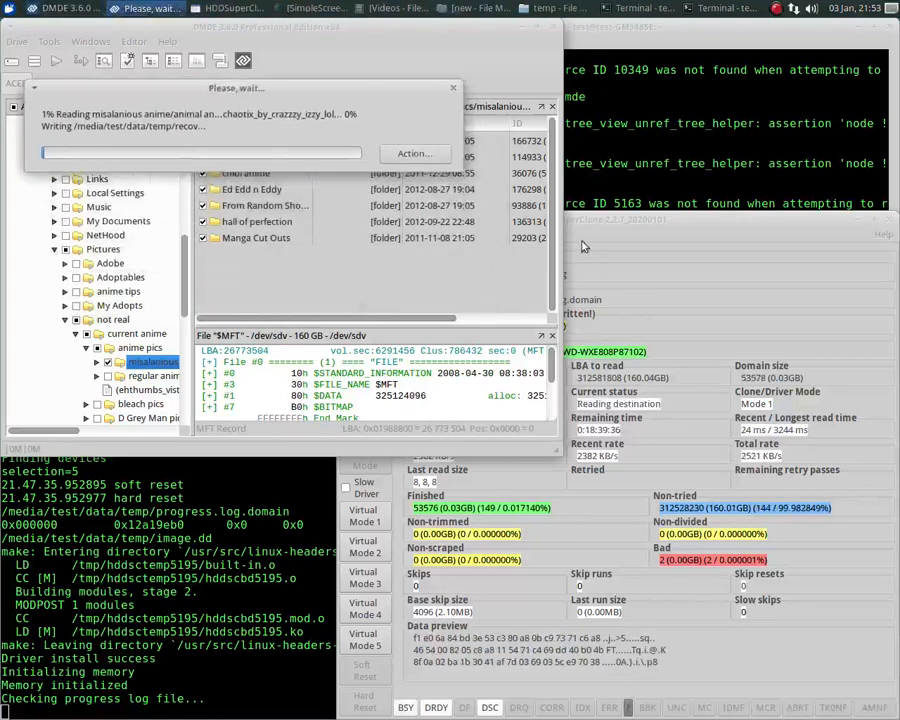
{"action": "left_click", "coordinate": [630, 469]}
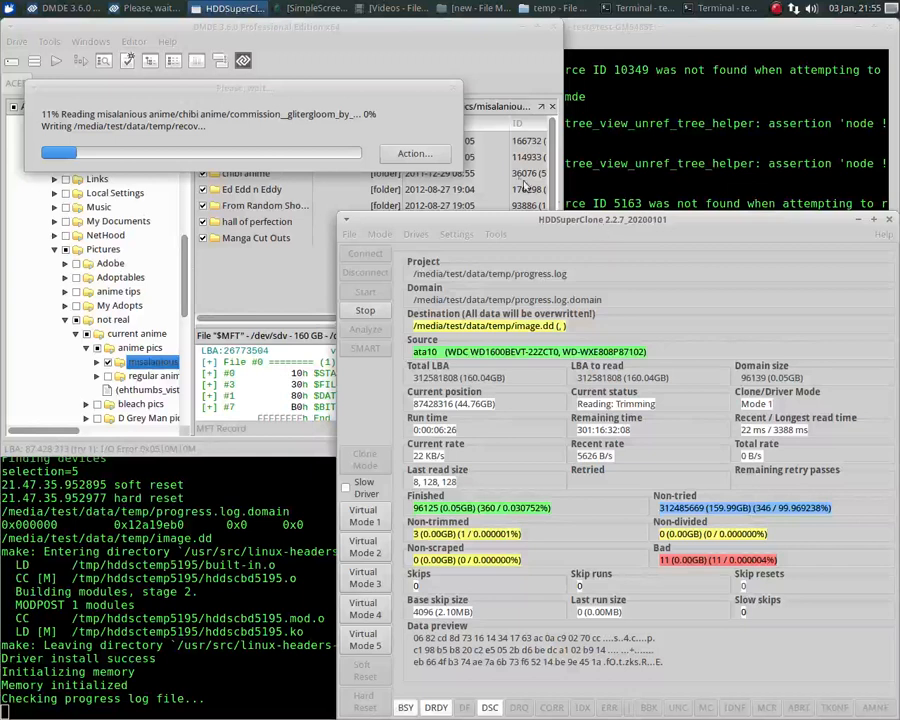
- During the running recovery, review the I/O error parameters and event handler settings, resume, and switch to HDDSuperClone to monitor the reads
{"action": "left_click", "coordinate": [416, 154]}
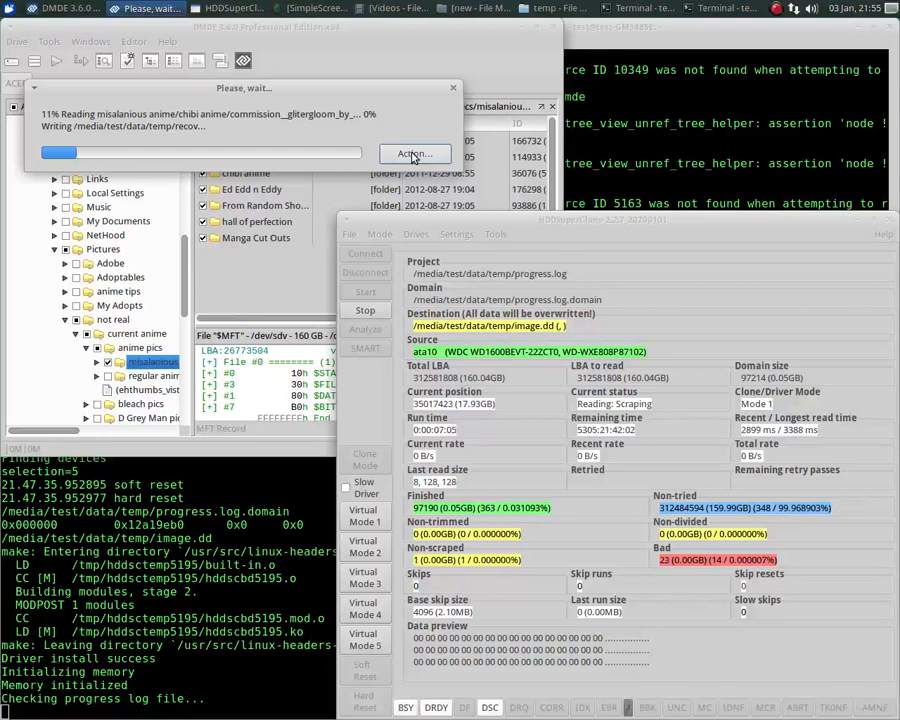
{"action": "left_click", "coordinate": [413, 155]}
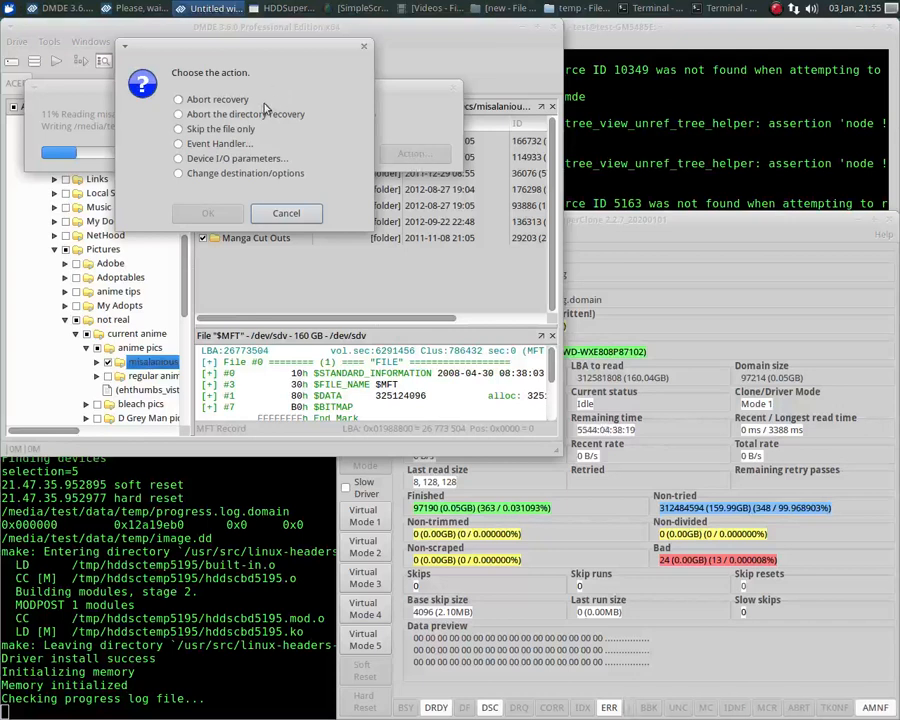
{"action": "left_click", "coordinate": [204, 162]}
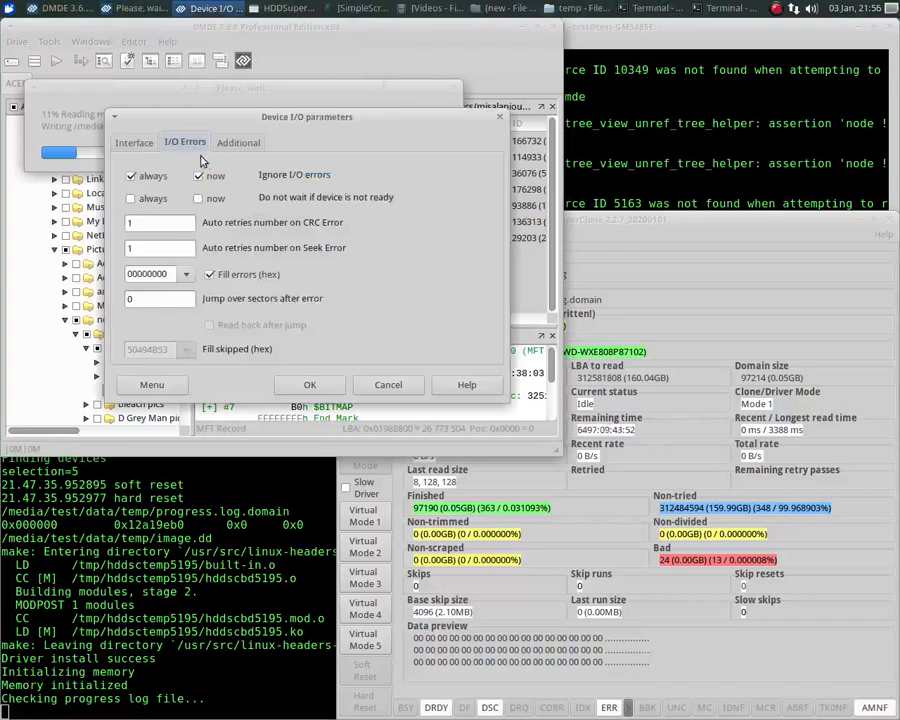
{"action": "left_click", "coordinate": [309, 384]}
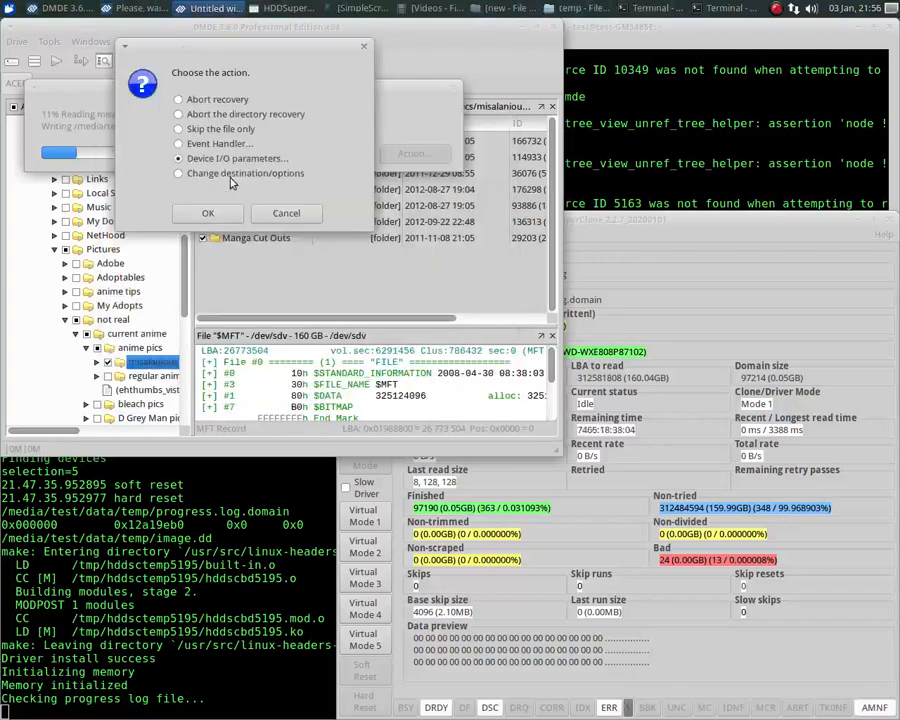
{"action": "left_click", "coordinate": [218, 146]}
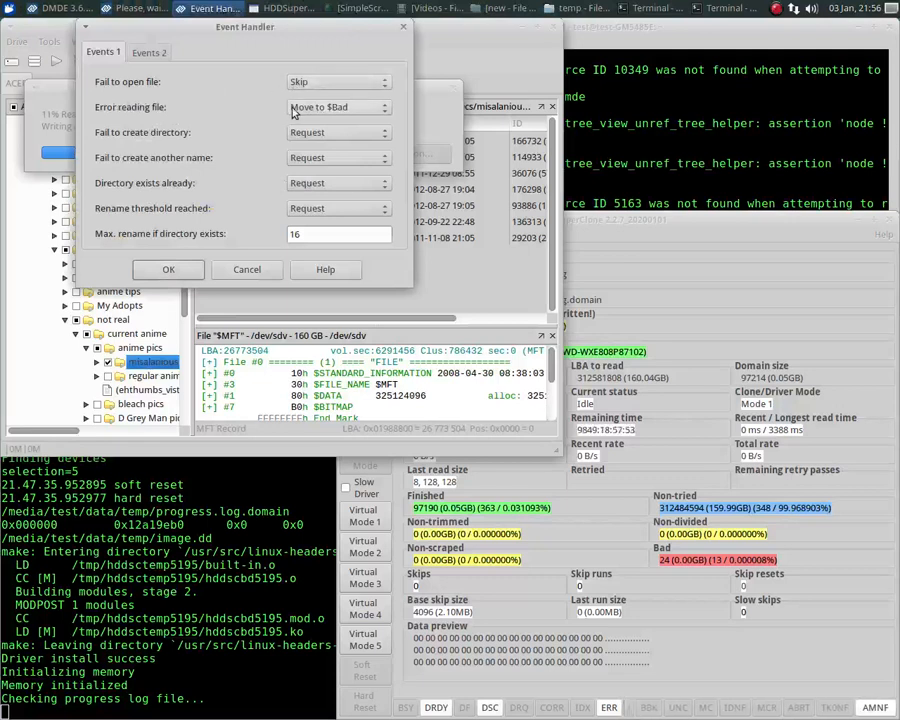
{"action": "left_click", "coordinate": [244, 270]}
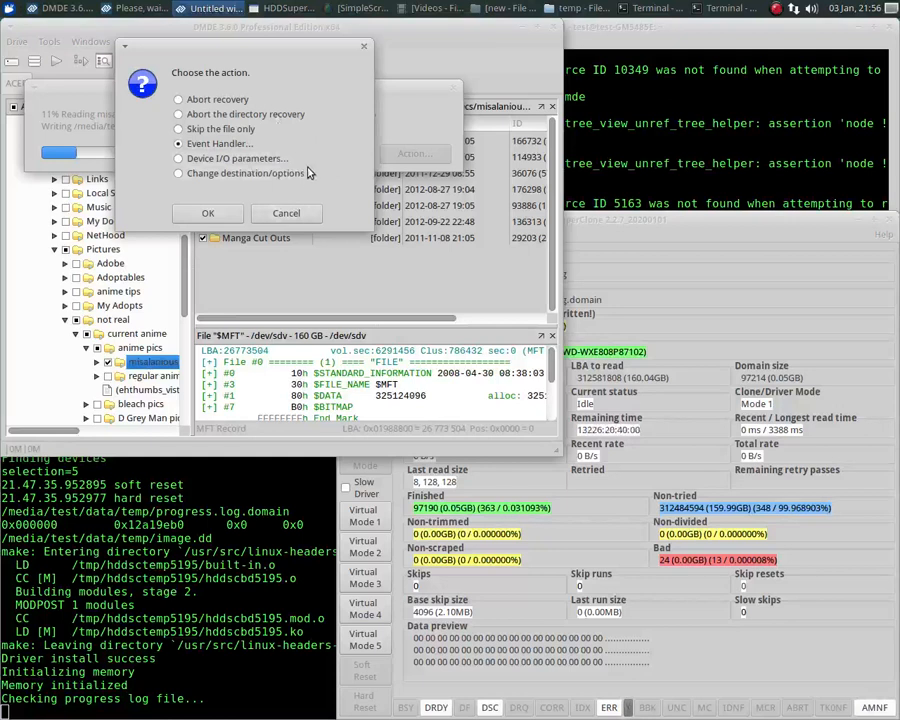
{"action": "left_click", "coordinate": [288, 213]}
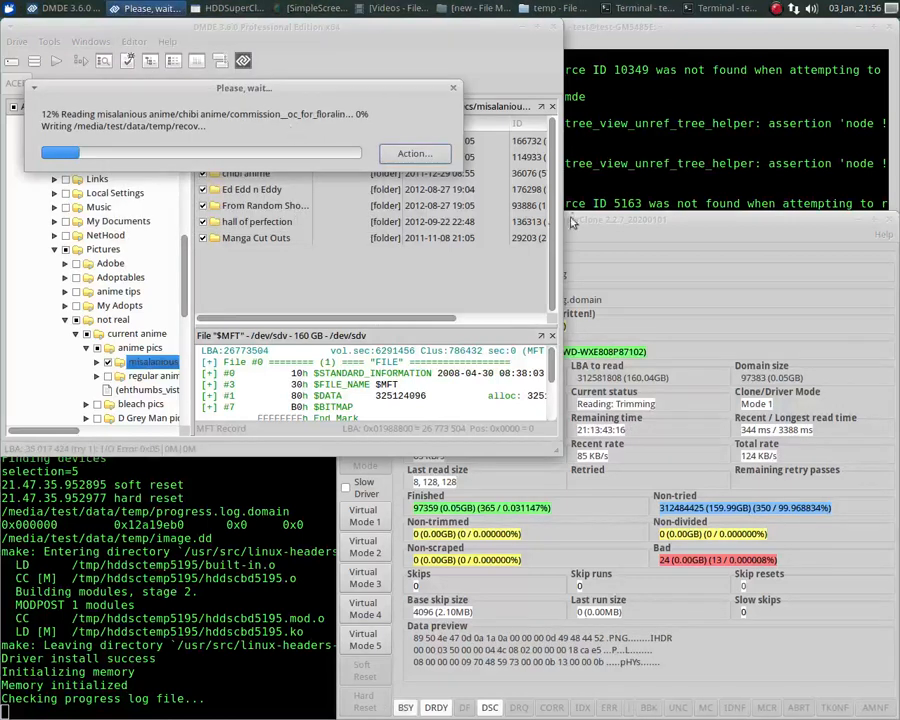
{"action": "left_click", "coordinate": [620, 220]}
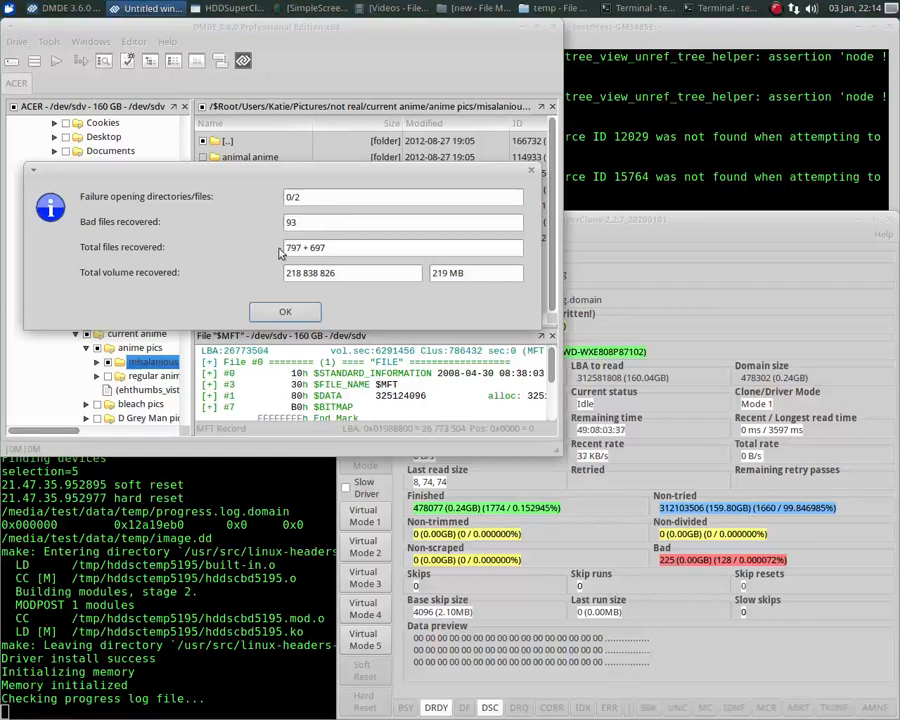
- Dismiss the recovery summary, switch to the file manager and look through the recovered files in misalanious anime/animal anime
{"action": "left_click", "coordinate": [287, 314]}
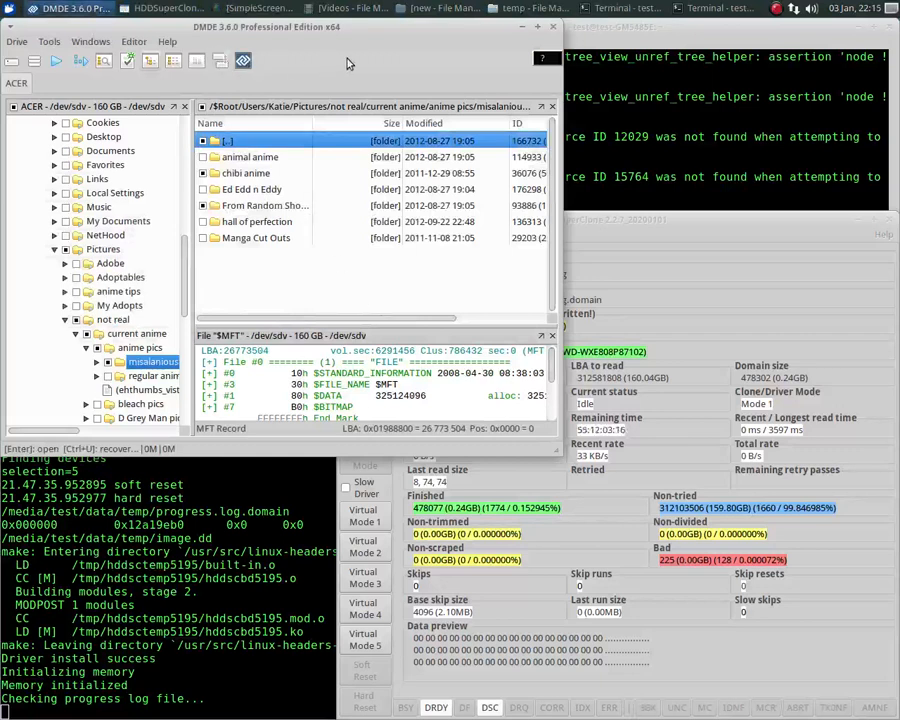
{"action": "left_click", "coordinate": [524, 11]}
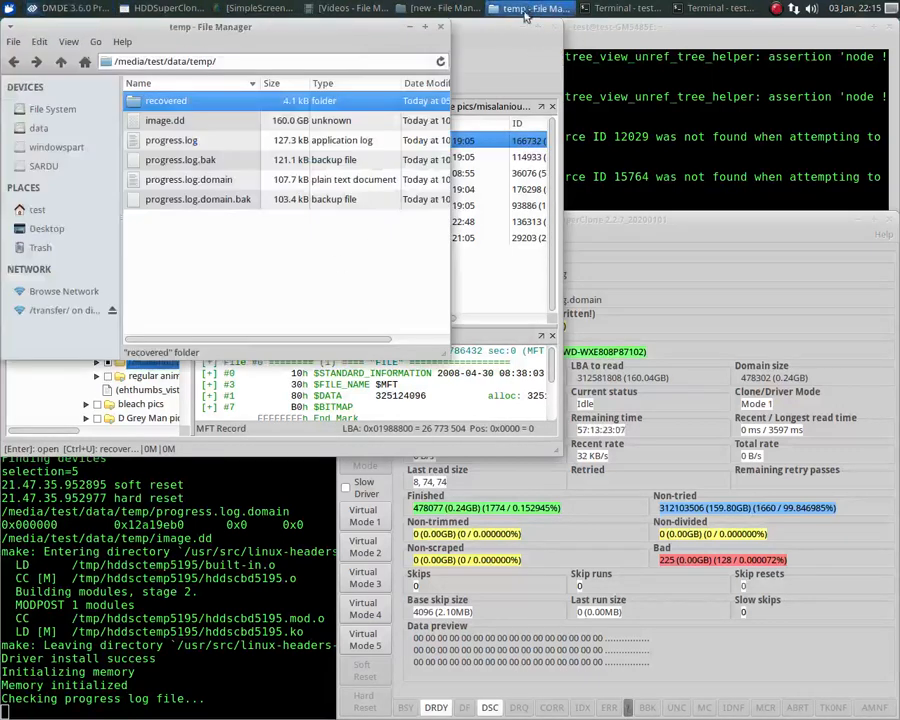
{"action": "double_click", "coordinate": [135, 104]}
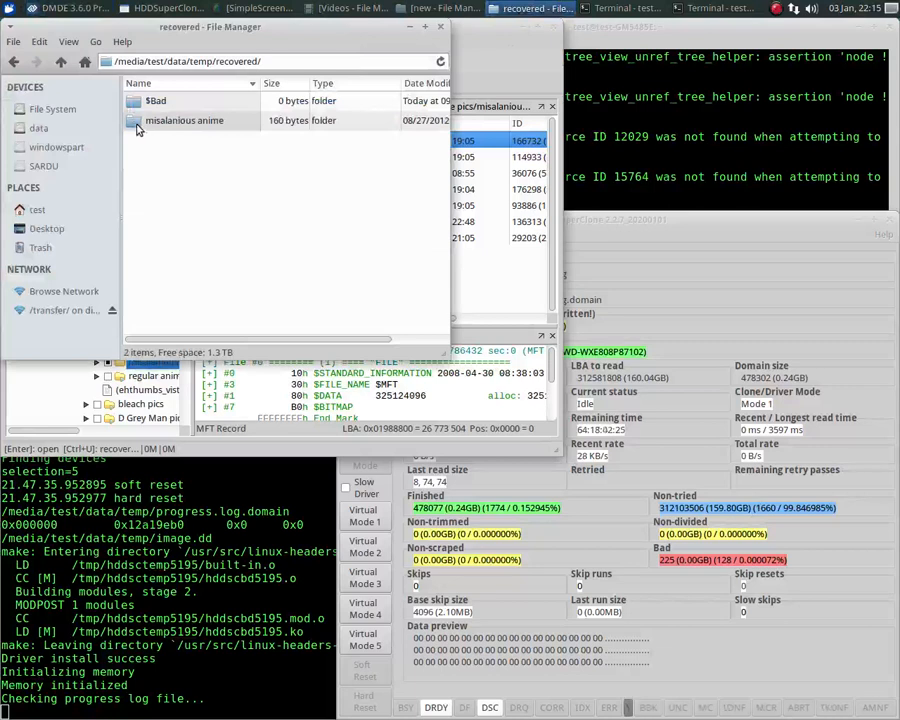
{"action": "double_click", "coordinate": [139, 122]}
{"action": "double_click", "coordinate": [137, 103]}
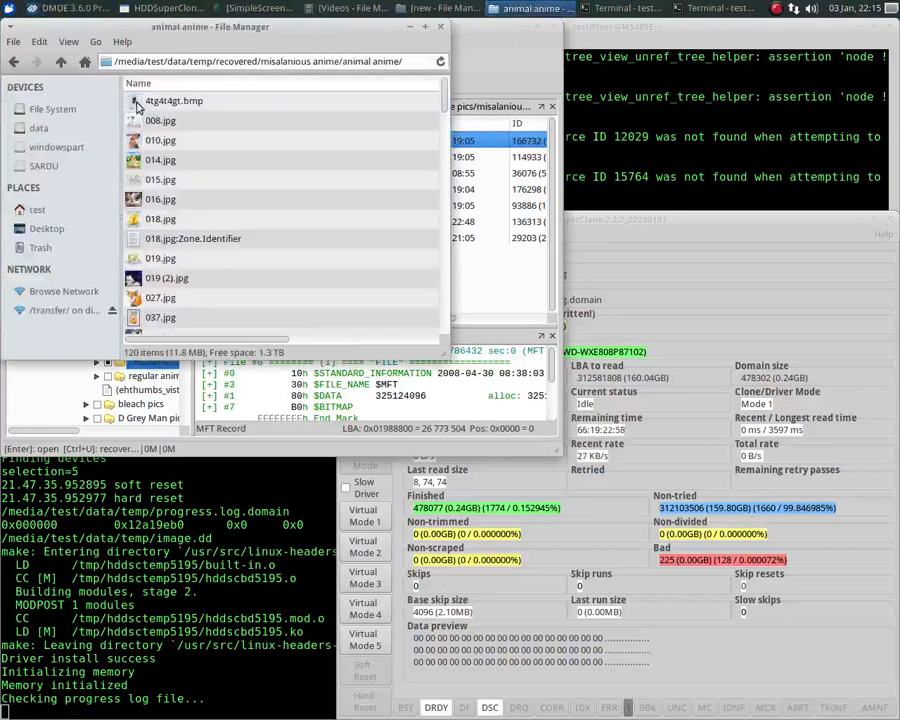
{"action": "scroll", "coordinate": [184, 176], "scroll_direction": "down", "scroll_amount": 4}
{"action": "scroll", "coordinate": [184, 176], "scroll_direction": "down", "scroll_amount": 5}
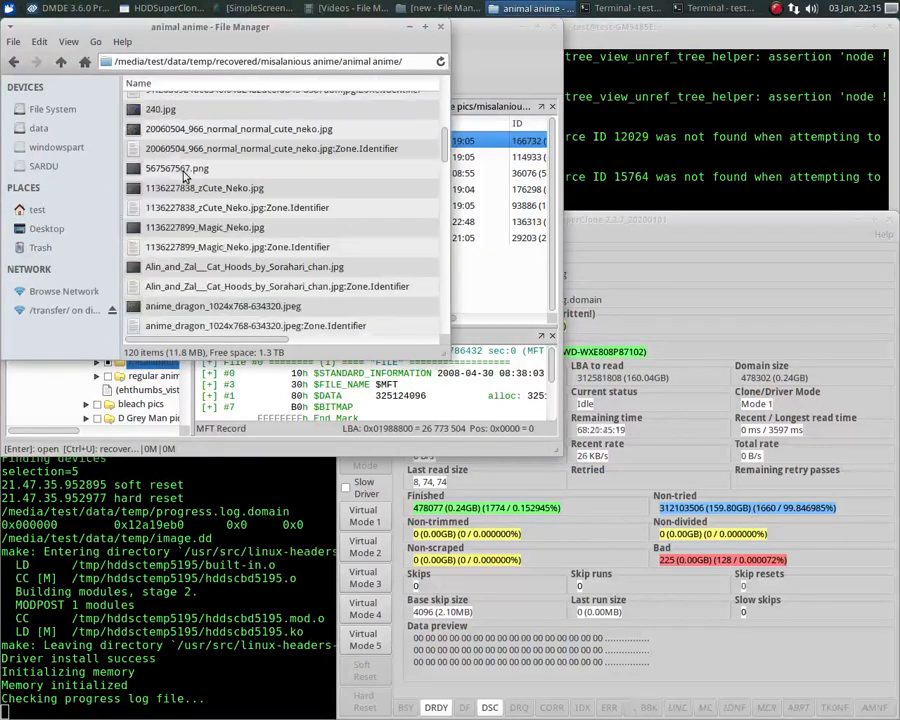
{"action": "scroll", "coordinate": [184, 176], "scroll_direction": "up", "scroll_amount": 9}
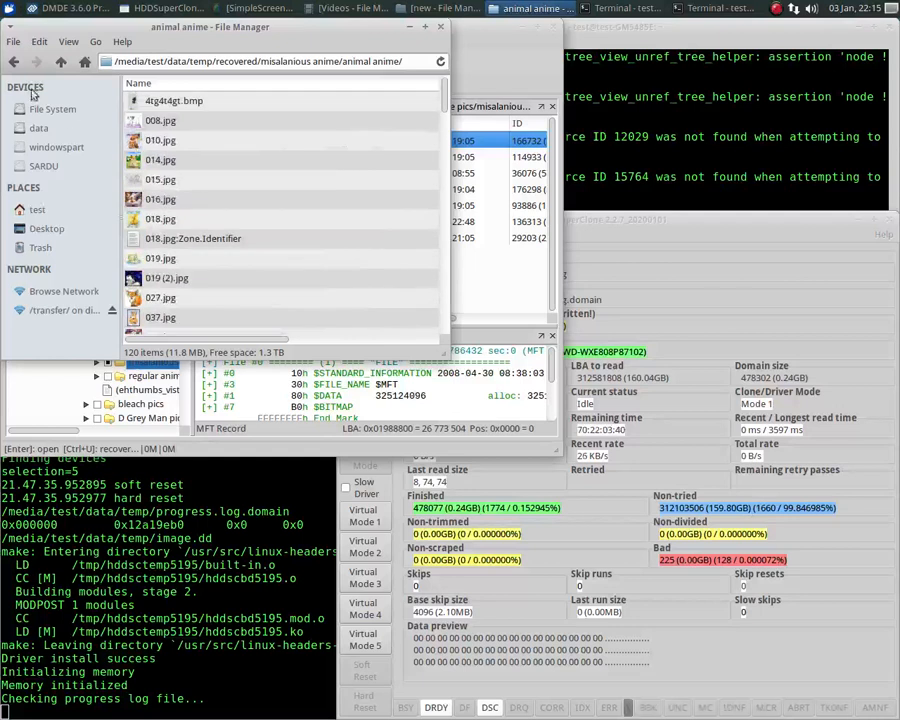
- Return to the recovered folder and open $Bad/misalanious anime/animal anime to examine the files moved there for reading errors
{"action": "left_click", "coordinate": [14, 62]}
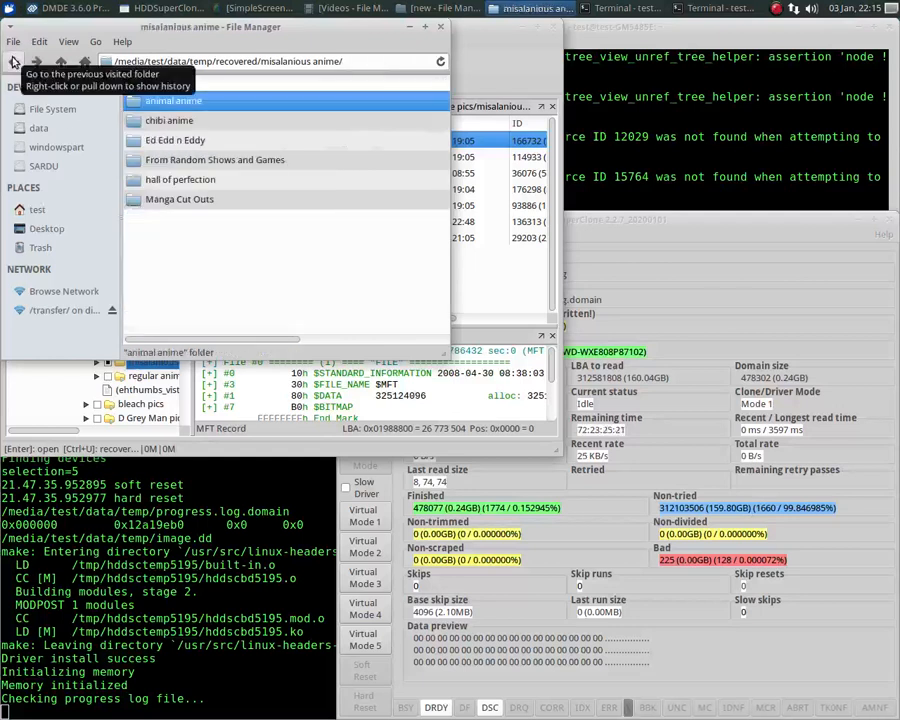
{"action": "left_click", "coordinate": [14, 62]}
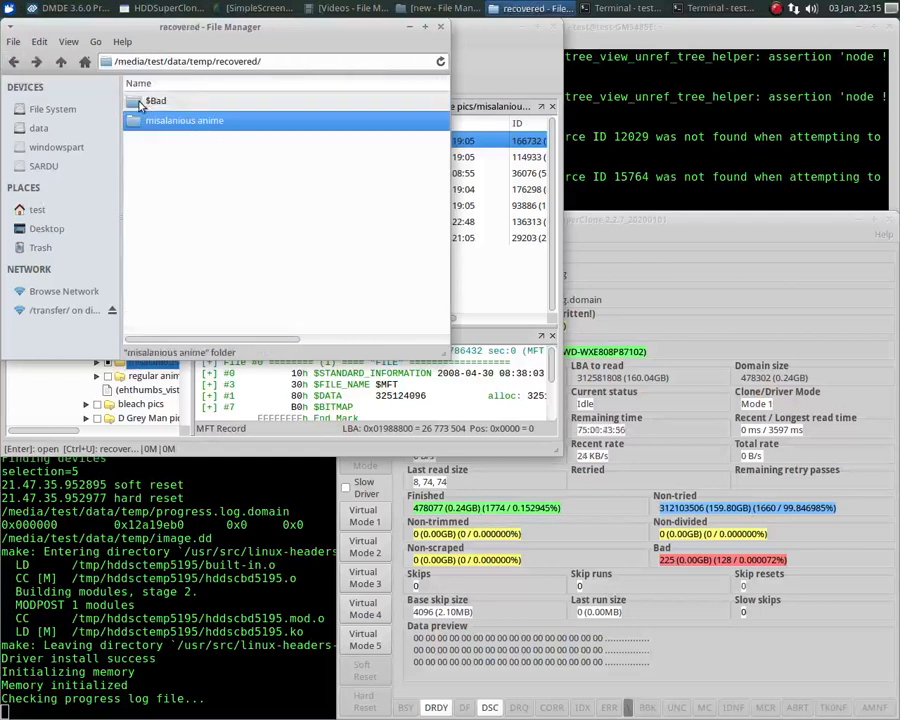
{"action": "double_click", "coordinate": [138, 104]}
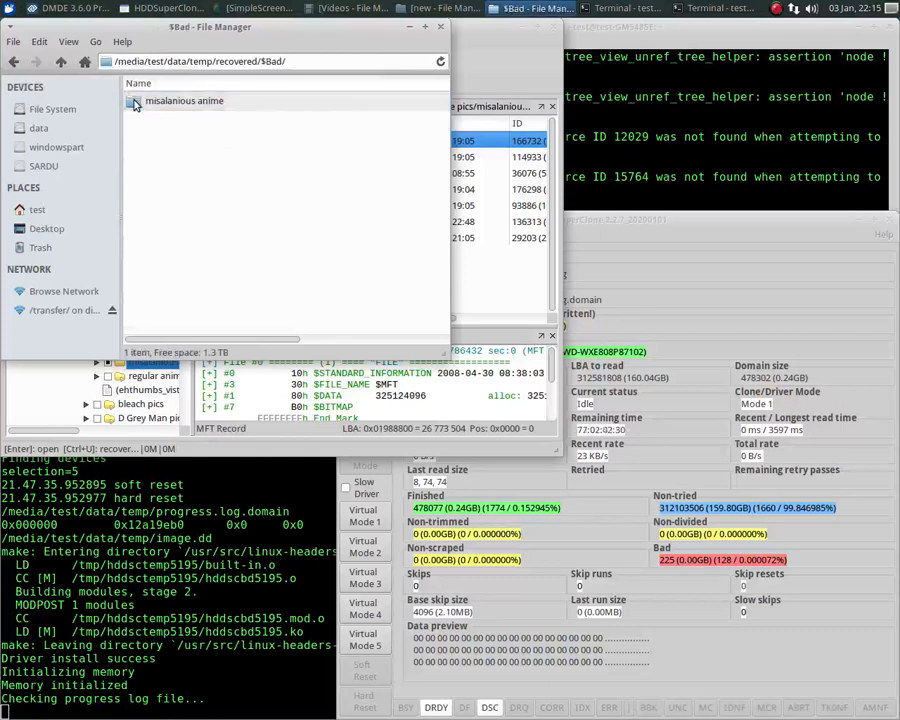
{"action": "double_click", "coordinate": [136, 103]}
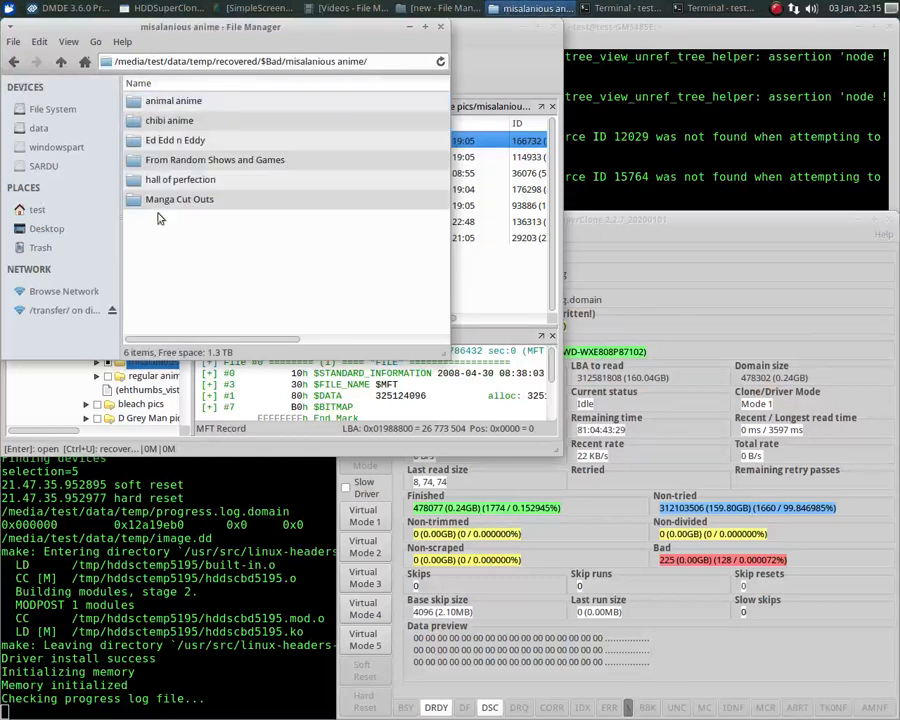
{"action": "double_click", "coordinate": [136, 104]}
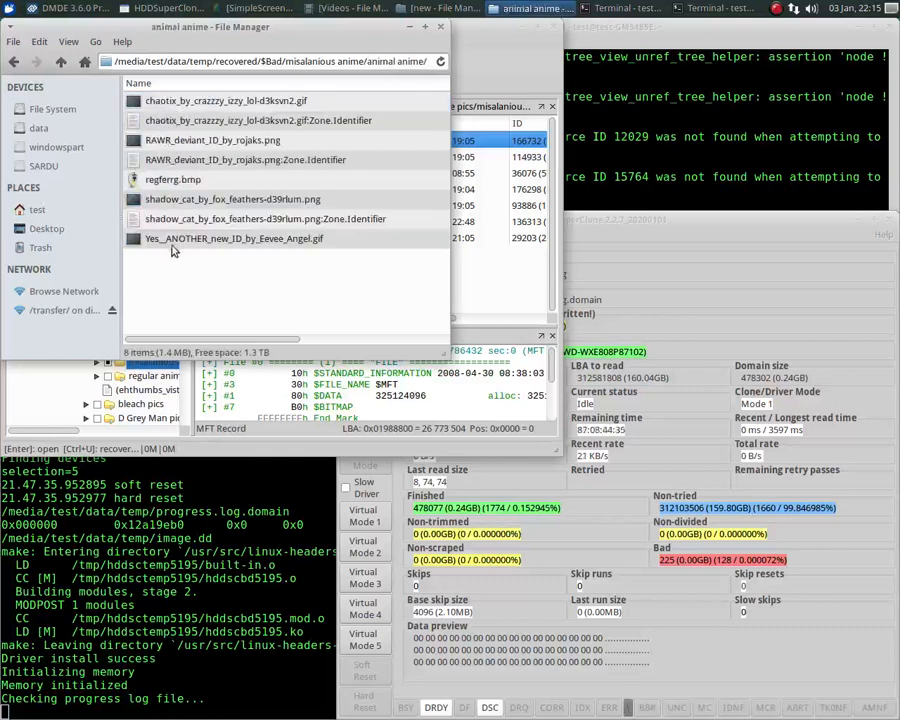
- View the damaged image regferrg.bmp, close the image viewer and go back to the recovered folder
{"action": "double_click", "coordinate": [116, 178]}
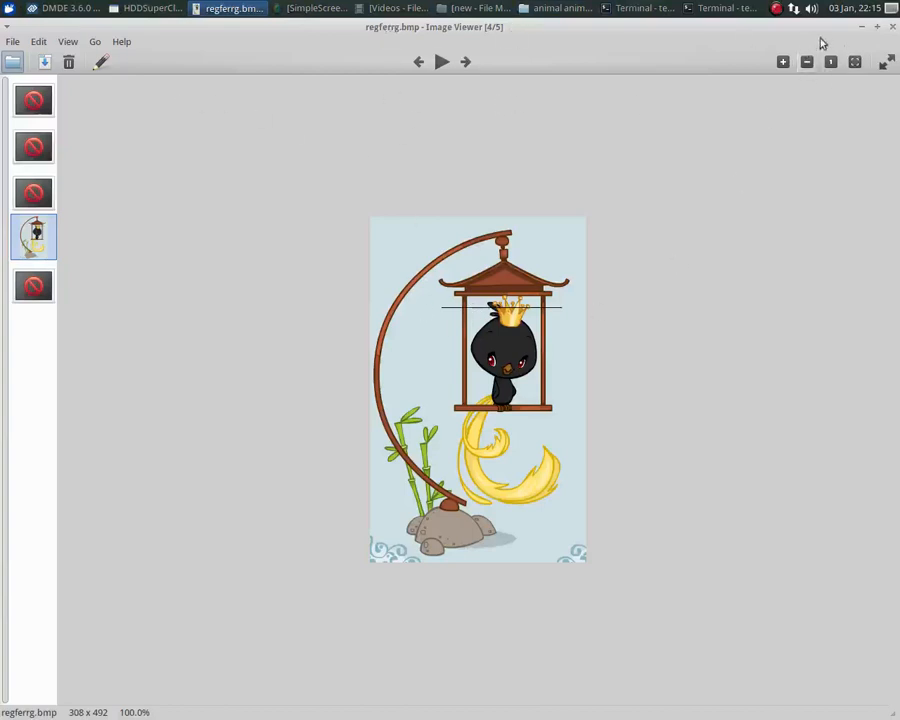
{"action": "left_click", "coordinate": [894, 30]}
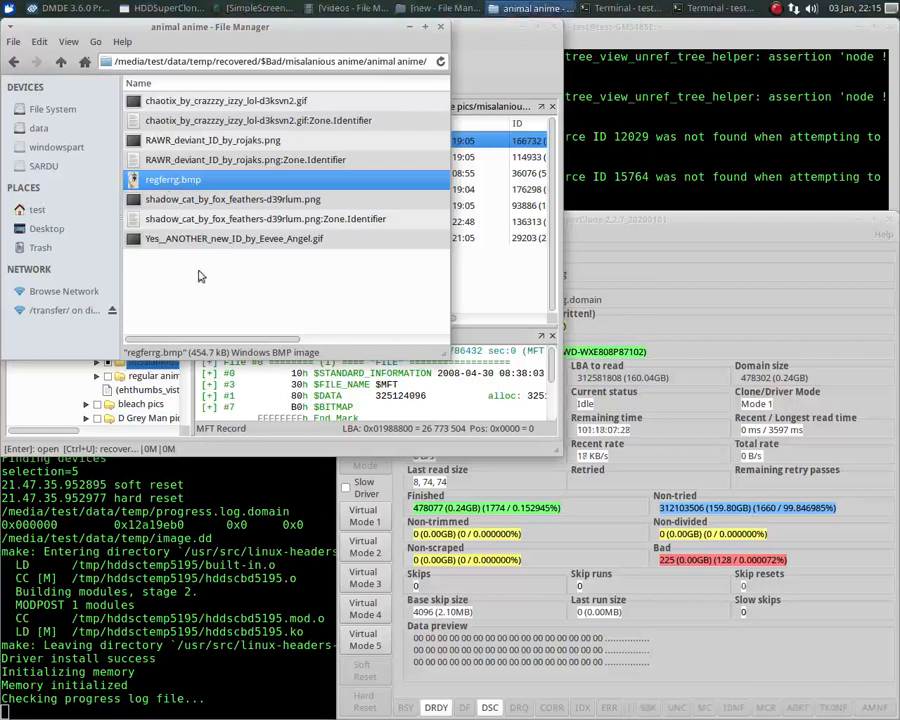
{"action": "left_click", "coordinate": [13, 62]}
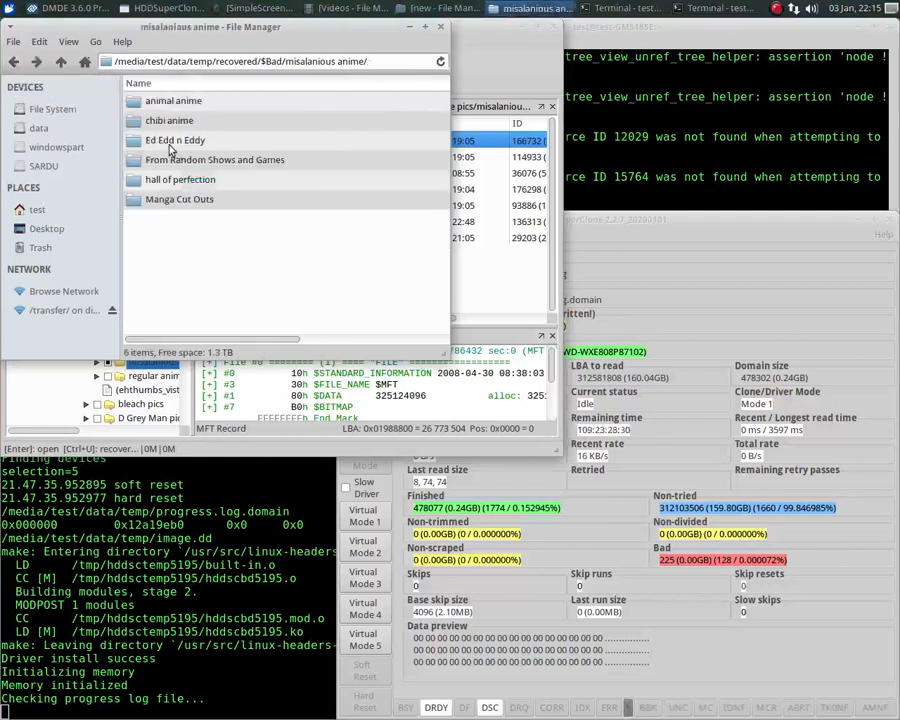
{"action": "left_click", "coordinate": [13, 62]}
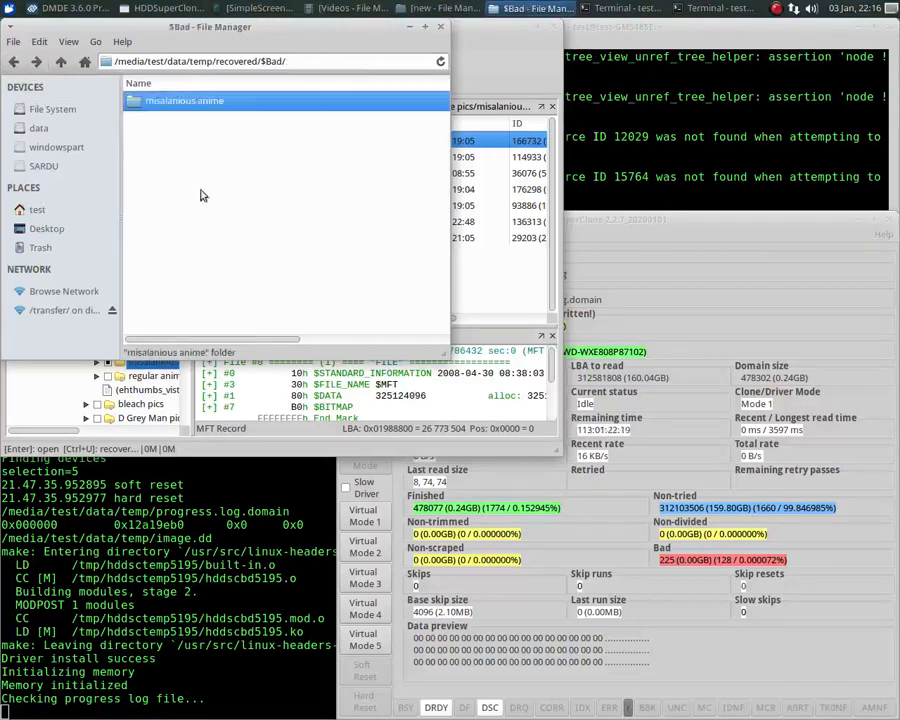
{"action": "left_click", "coordinate": [14, 62]}
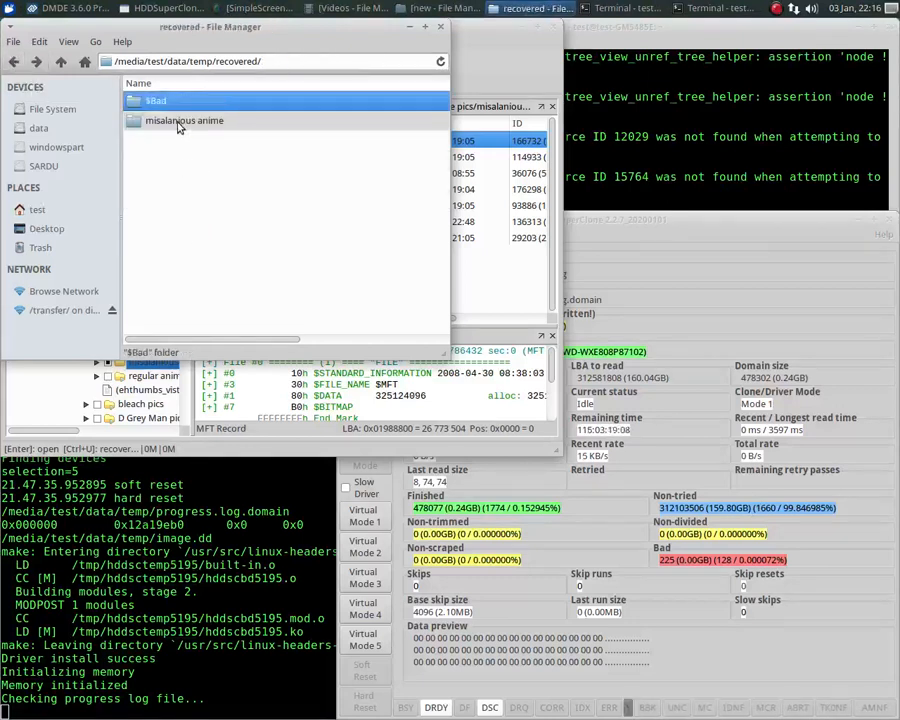